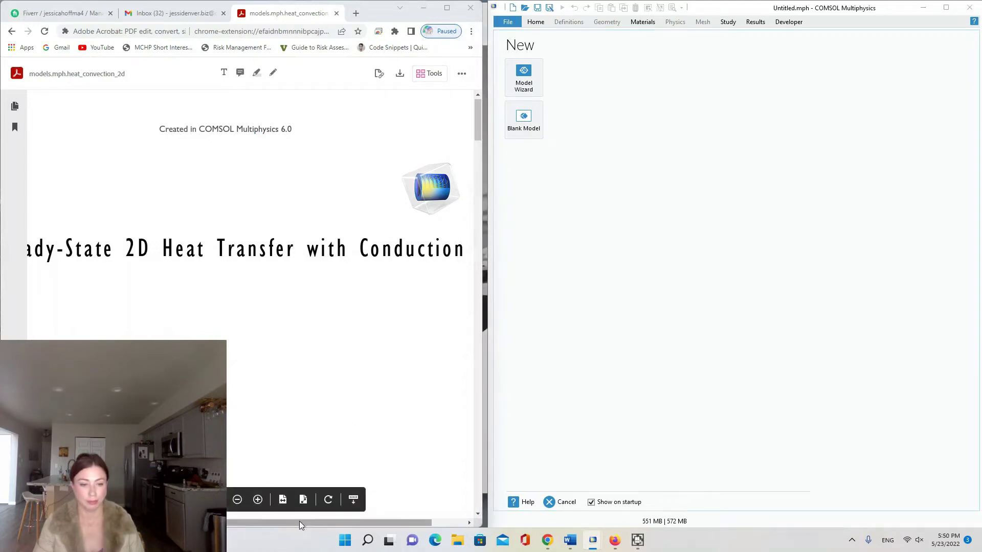
- Scroll the heat_convection_2d PDF to Model Definition and widen the COMSOL window beside it
{"action": "left_click_drag", "start_coordinate": [299, 521], "coordinate": [276, 520]}
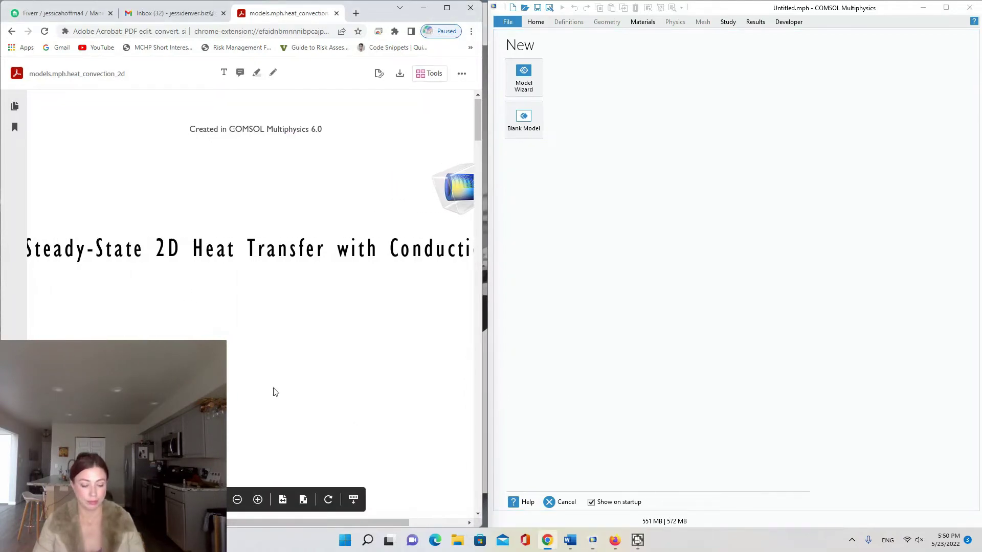
{"action": "scroll", "coordinate": [274, 384], "scroll_direction": "down", "scroll_amount": 1}
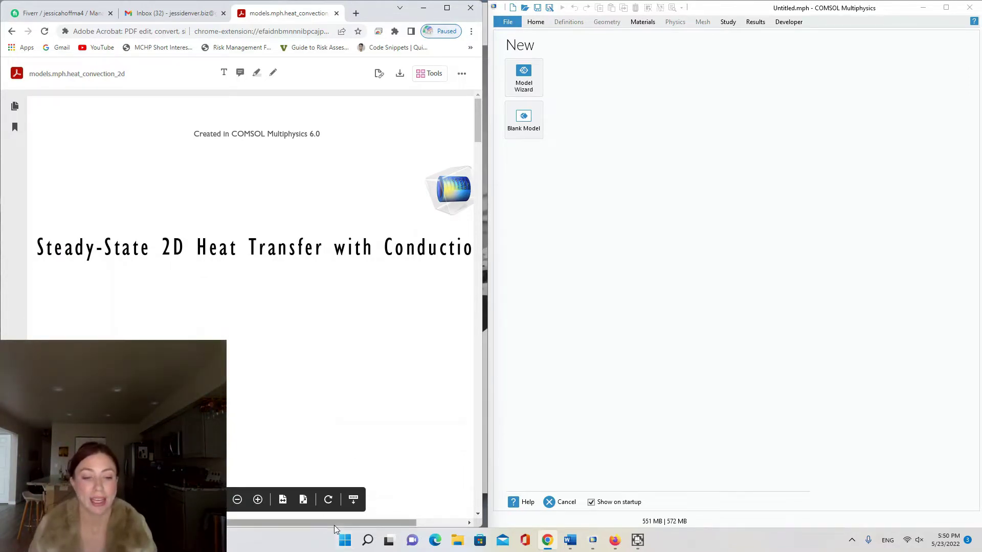
{"action": "left_click_drag", "start_coordinate": [333, 526], "coordinate": [345, 526]}
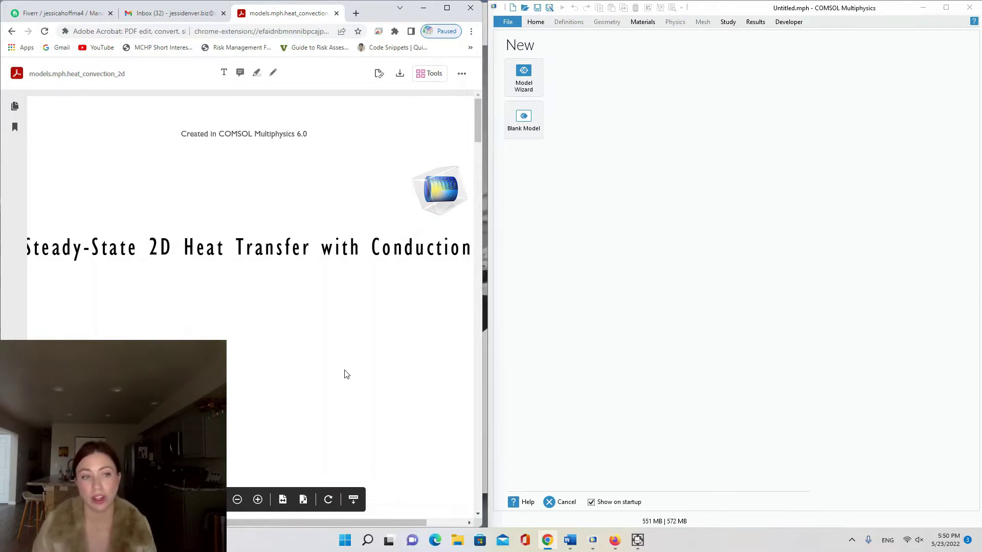
{"action": "scroll", "coordinate": [345, 374], "scroll_direction": "down", "scroll_amount": 2}
{"action": "scroll", "coordinate": [309, 312], "scroll_direction": "down", "scroll_amount": 8}
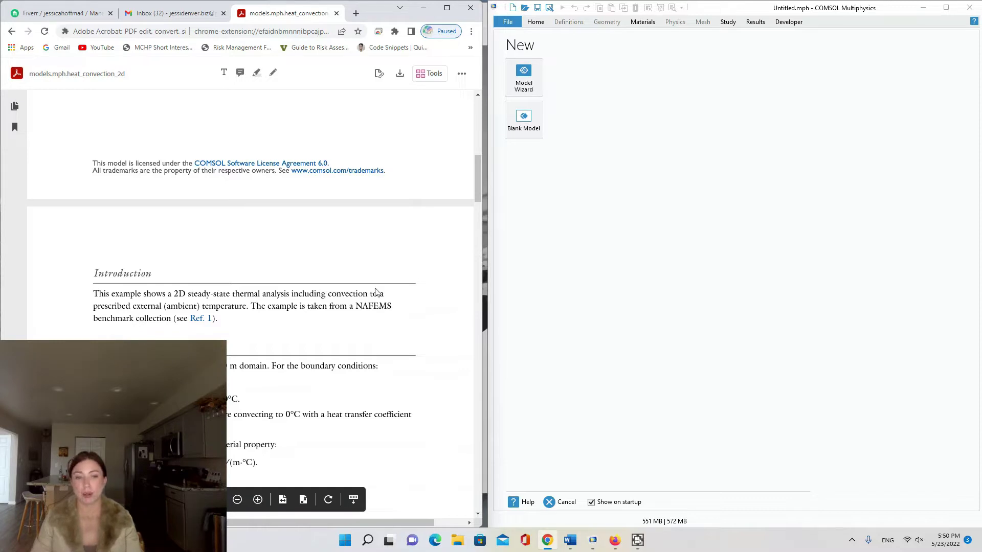
{"action": "scroll", "coordinate": [309, 324], "scroll_direction": "down", "scroll_amount": 3}
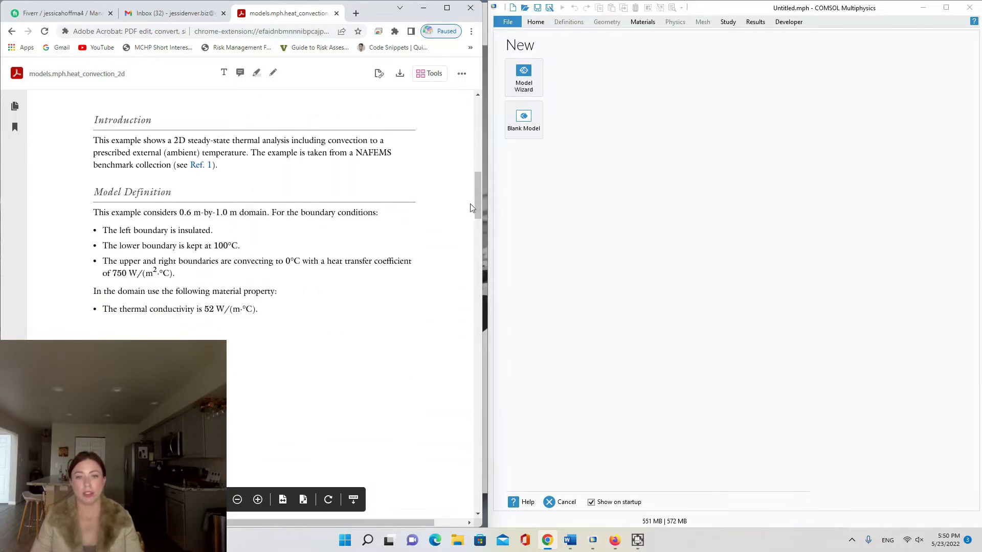
{"action": "left_click_drag", "start_coordinate": [488, 205], "coordinate": [481, 205]}
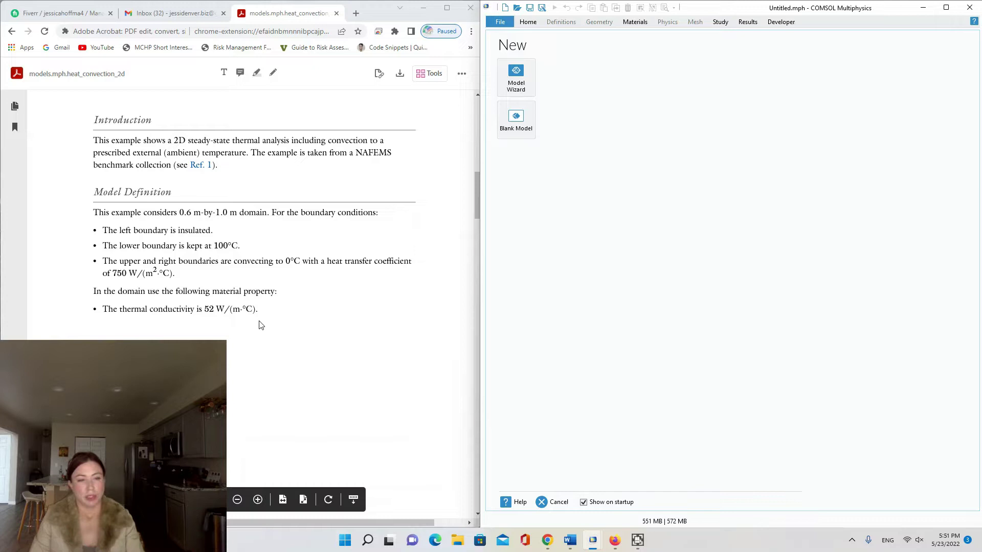
- Scroll the PDF back through the title, Introduction and Model Definition
{"action": "scroll", "coordinate": [259, 323], "scroll_direction": "down", "scroll_amount": 2}
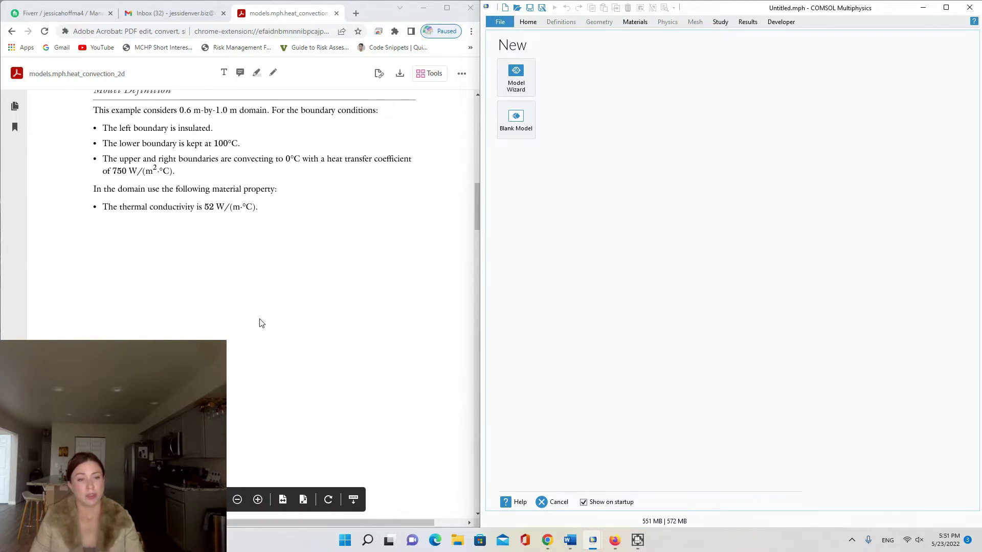
{"action": "scroll", "coordinate": [259, 311], "scroll_direction": "down", "scroll_amount": 5}
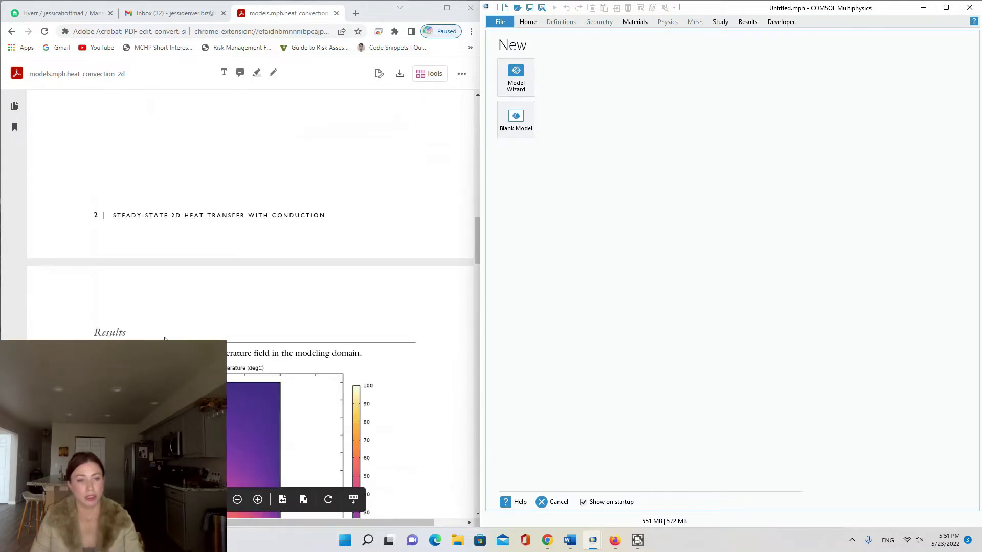
{"action": "scroll", "coordinate": [165, 339], "scroll_direction": "down", "scroll_amount": 4}
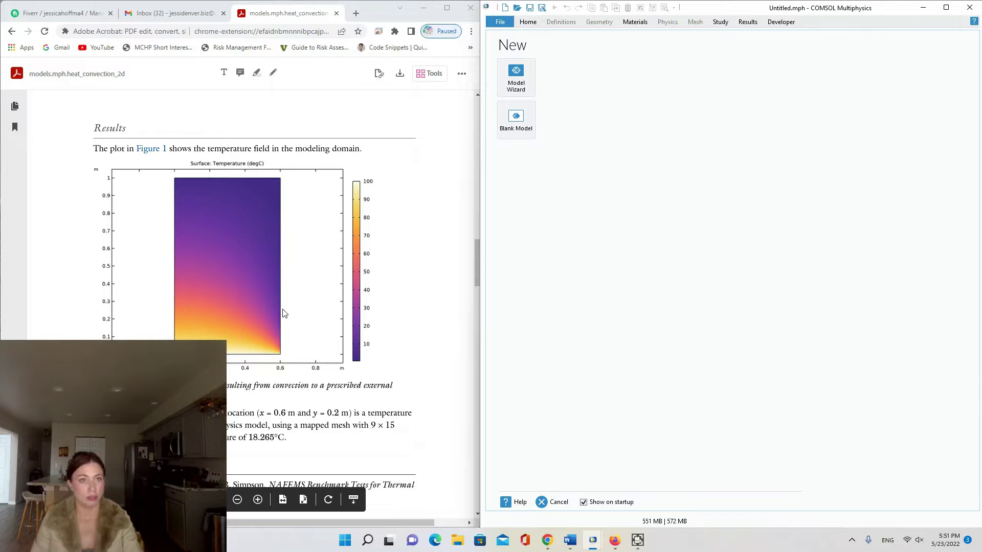
{"action": "scroll", "coordinate": [284, 309], "scroll_direction": "up", "scroll_amount": 10}
{"action": "scroll", "coordinate": [283, 308], "scroll_direction": "up", "scroll_amount": 8}
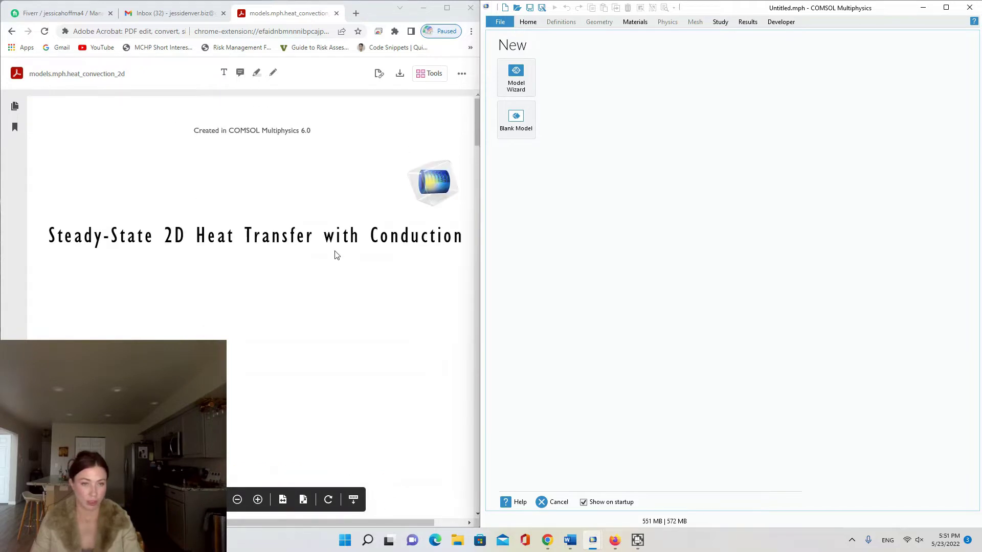
{"action": "scroll", "coordinate": [335, 258], "scroll_direction": "down", "scroll_amount": 5}
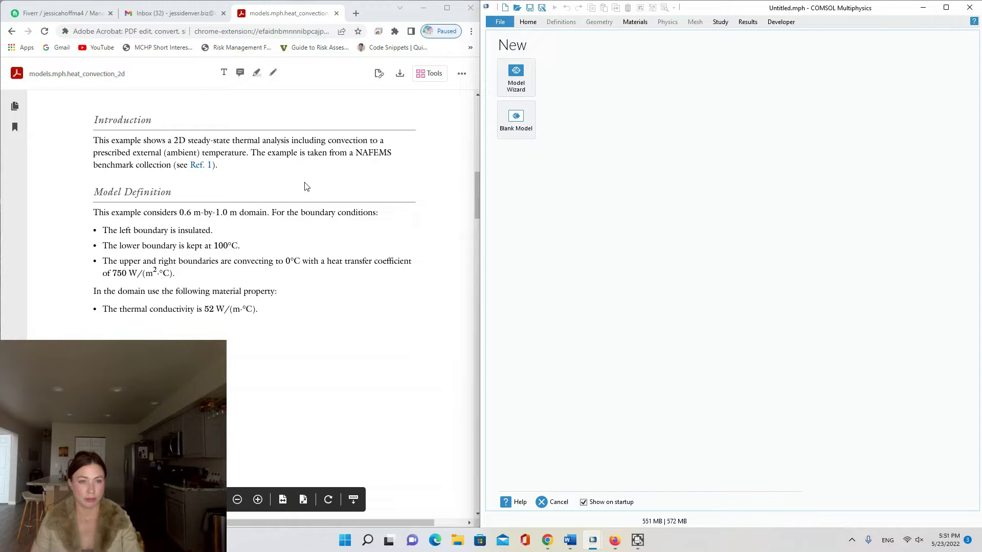
{"action": "scroll", "coordinate": [305, 188], "scroll_direction": "up", "scroll_amount": 10}
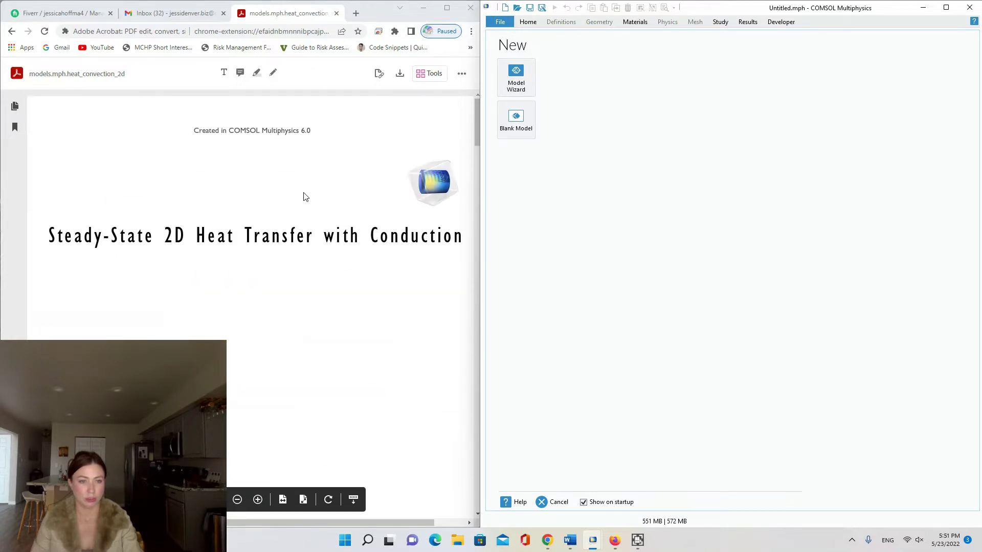
{"action": "scroll", "coordinate": [427, 266], "scroll_direction": "down", "scroll_amount": 2}
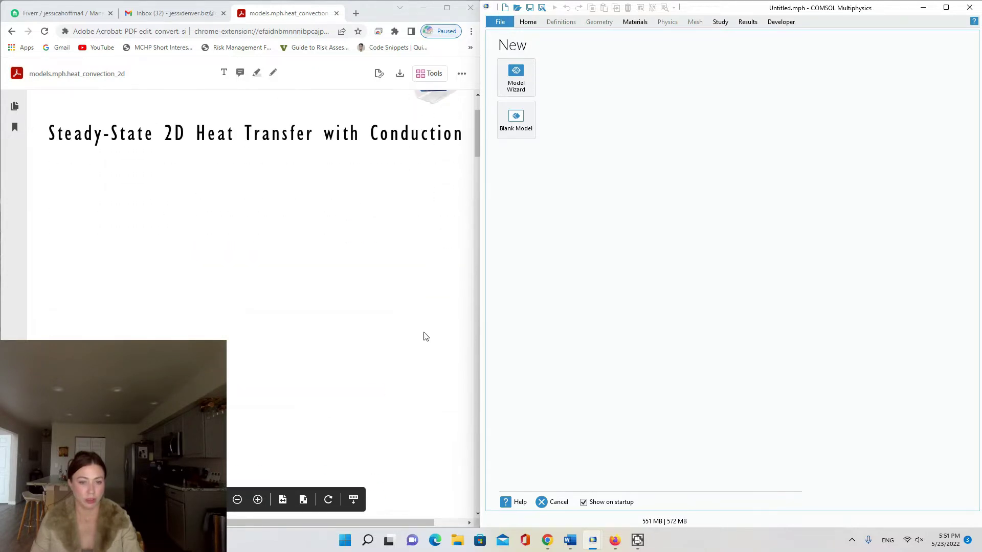
- Scroll down to the Results temperature plot showing 18.265°C at the target location
{"action": "left_click", "coordinate": [401, 523]}
{"action": "left_click_drag", "start_coordinate": [441, 526], "coordinate": [394, 521]}
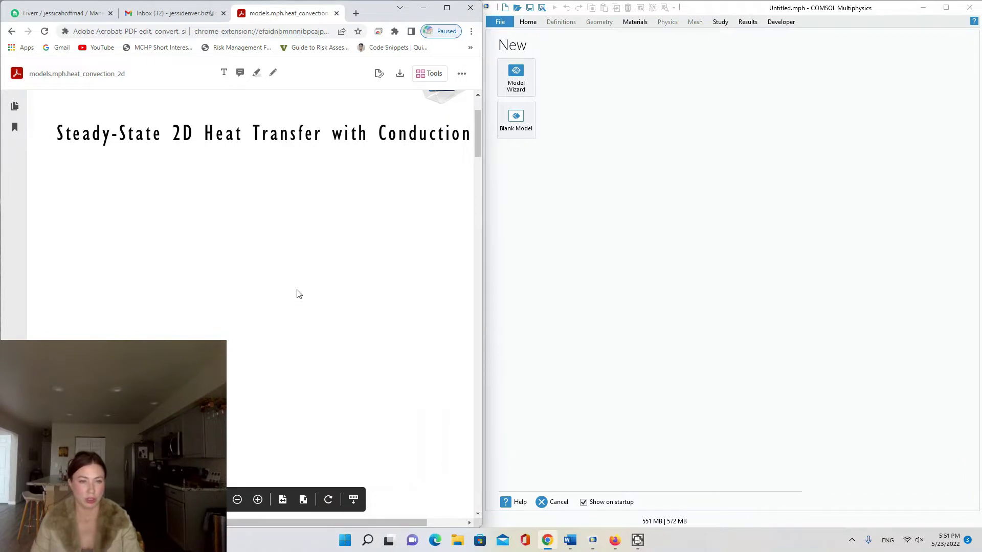
{"action": "scroll", "coordinate": [323, 242], "scroll_direction": "down", "scroll_amount": 5}
{"action": "scroll", "coordinate": [323, 242], "scroll_direction": "down", "scroll_amount": 7}
{"action": "scroll", "coordinate": [309, 228], "scroll_direction": "up", "scroll_amount": 2}
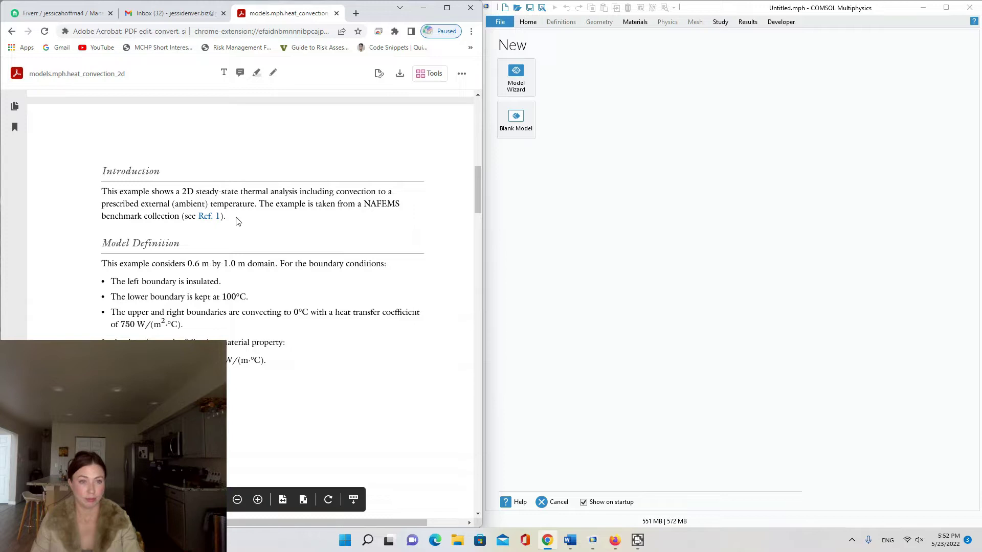
{"action": "scroll", "coordinate": [307, 260], "scroll_direction": "down", "scroll_amount": 3}
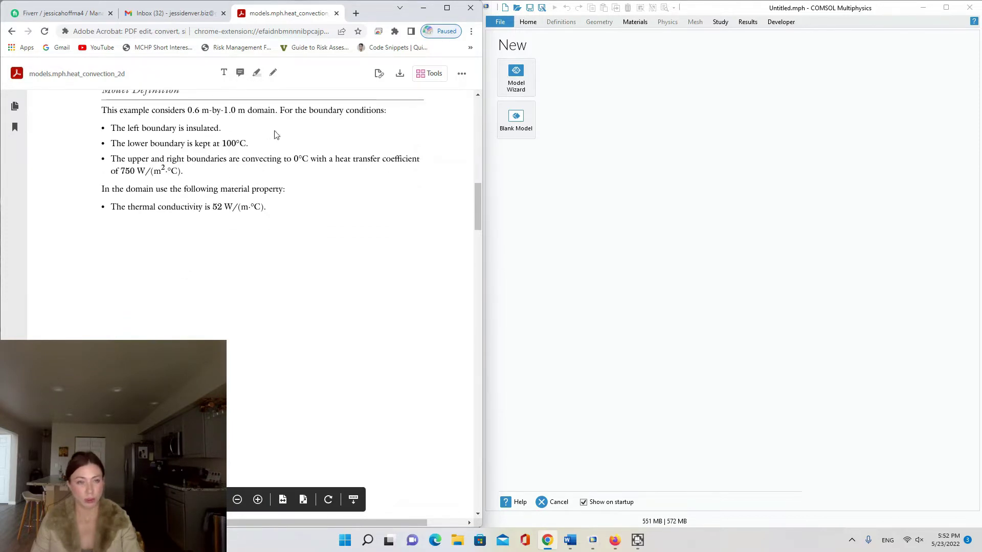
{"action": "scroll", "coordinate": [323, 175], "scroll_direction": "up", "scroll_amount": 3}
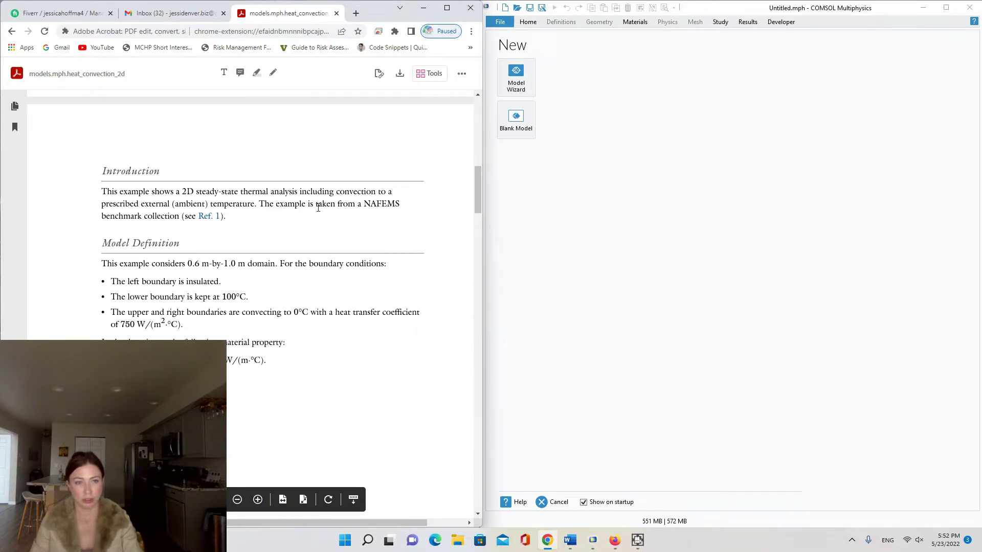
{"action": "scroll", "coordinate": [318, 208], "scroll_direction": "down", "scroll_amount": 10}
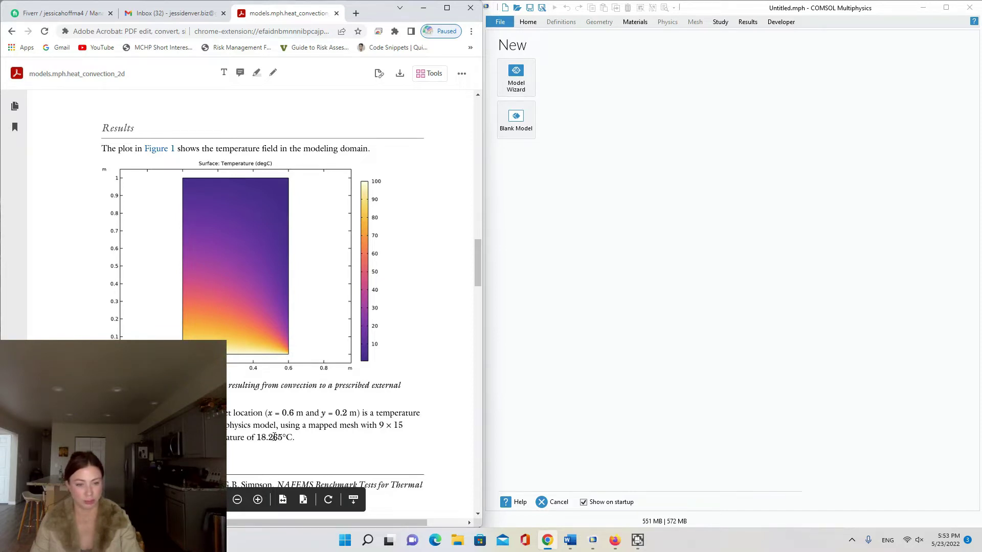
- Scroll past the Results caption and References to the Modeling Instructions
{"action": "scroll", "coordinate": [275, 437], "scroll_direction": "down", "scroll_amount": 4}
{"action": "scroll", "coordinate": [273, 432], "scroll_direction": "down", "scroll_amount": 7}
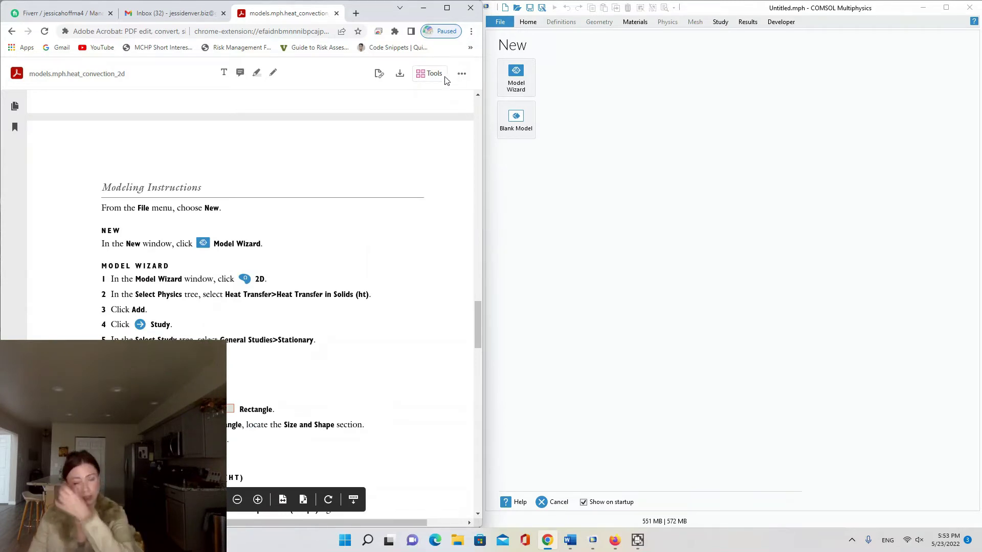
- Create a 2D model with Heat Transfer in Solids (ht) and a Stationary study in the Model Wizard
{"action": "left_click", "coordinate": [516, 82]}
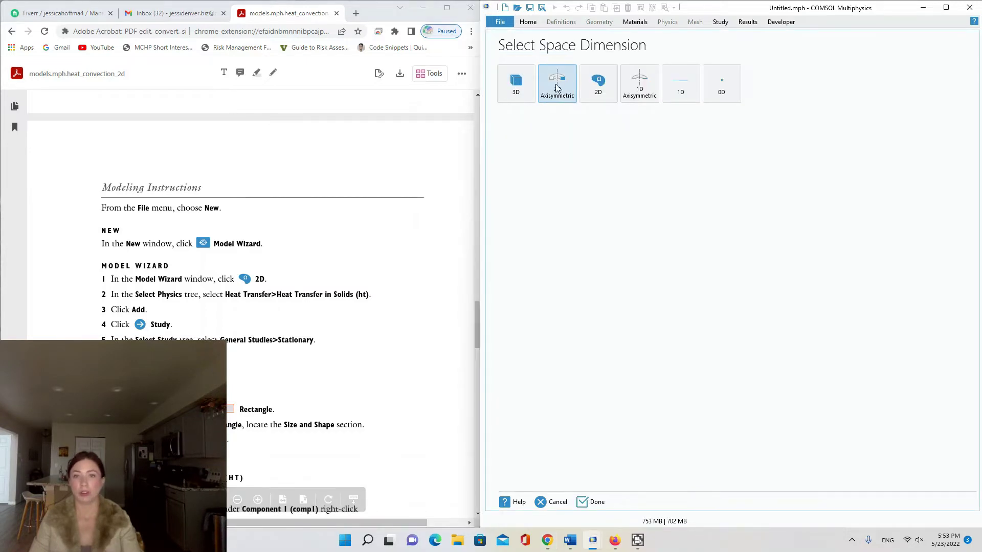
{"action": "left_click", "coordinate": [613, 96]}
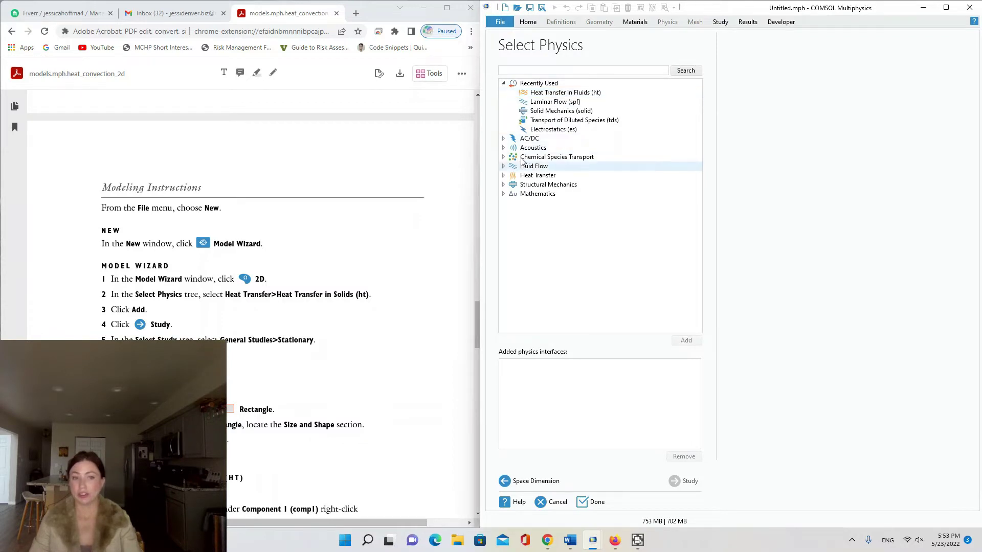
{"action": "double_click", "coordinate": [531, 175]}
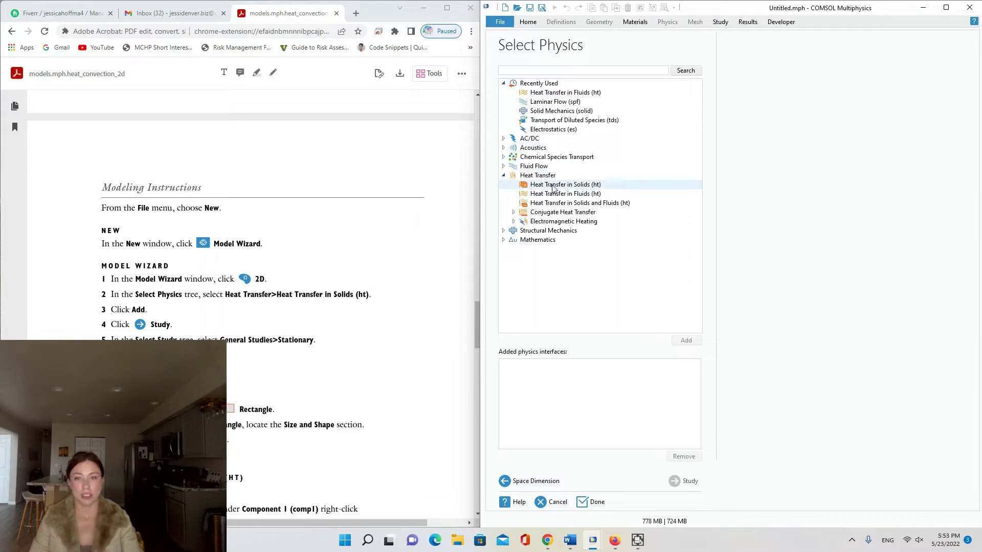
{"action": "left_click", "coordinate": [576, 186]}
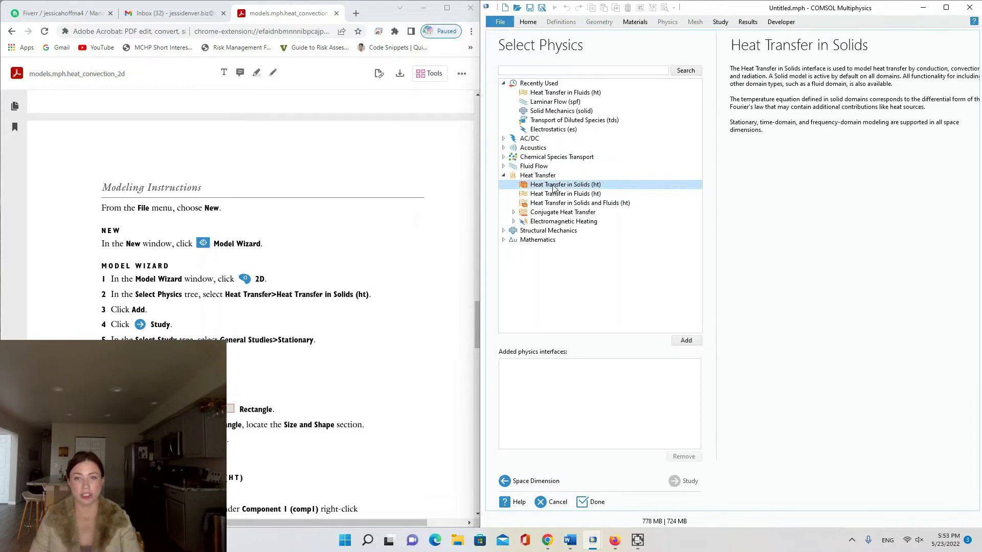
{"action": "left_click", "coordinate": [692, 339]}
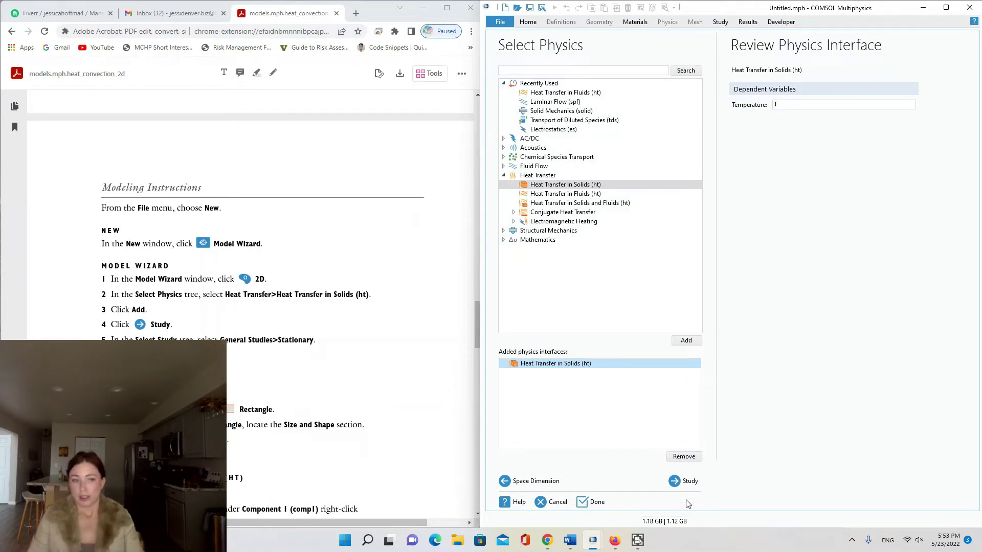
{"action": "left_click", "coordinate": [687, 486]}
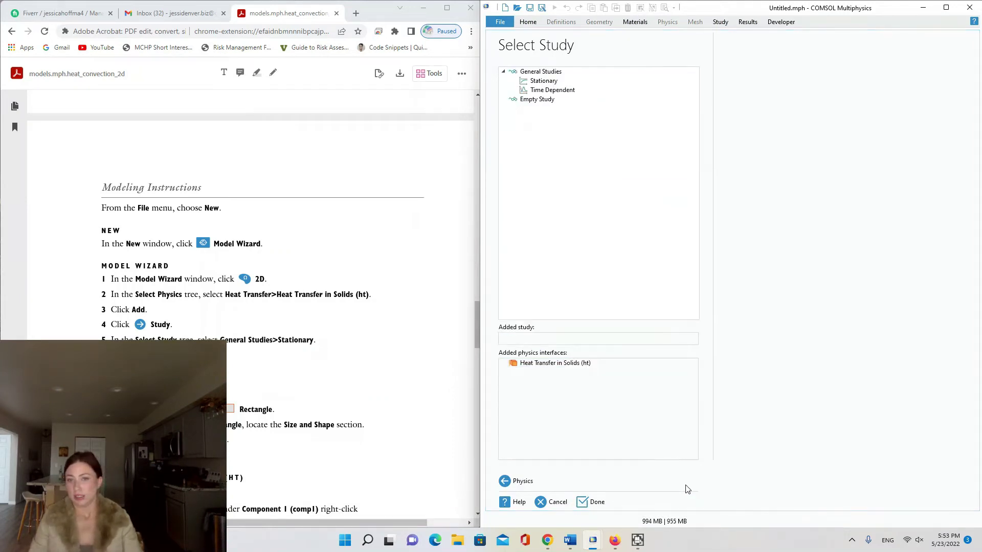
{"action": "left_click", "coordinate": [544, 82]}
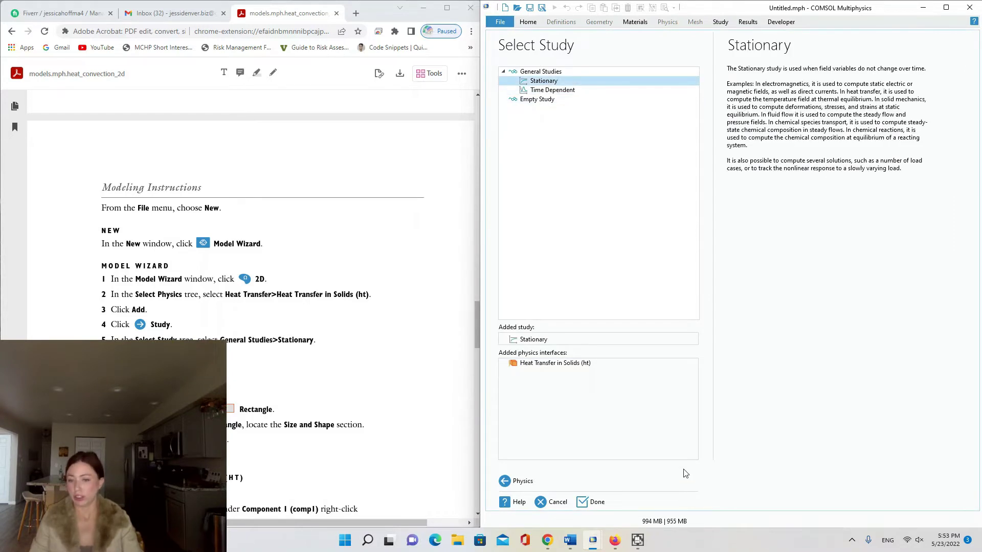
{"action": "left_click", "coordinate": [594, 506]}
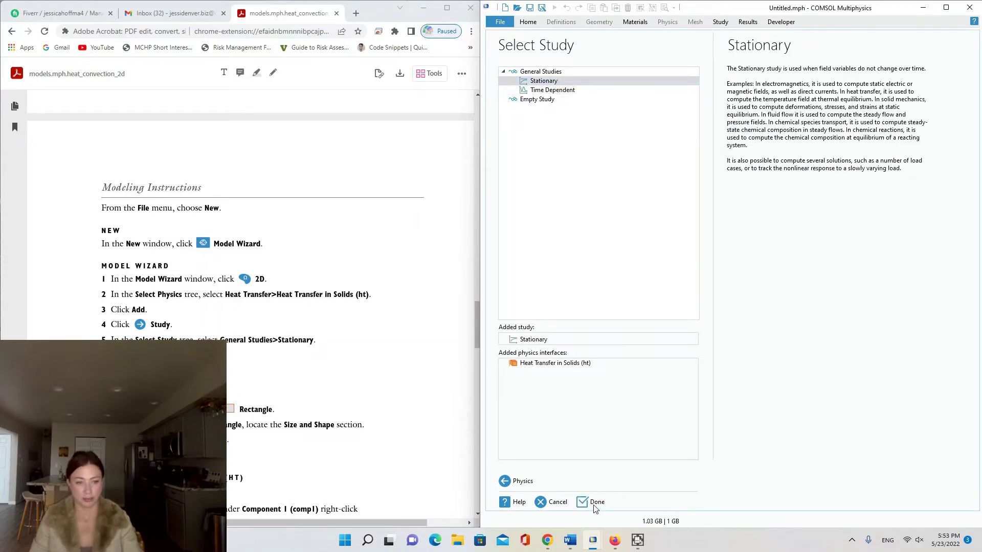
{"action": "scroll", "coordinate": [477, 400], "scroll_direction": "down", "scroll_amount": 3}
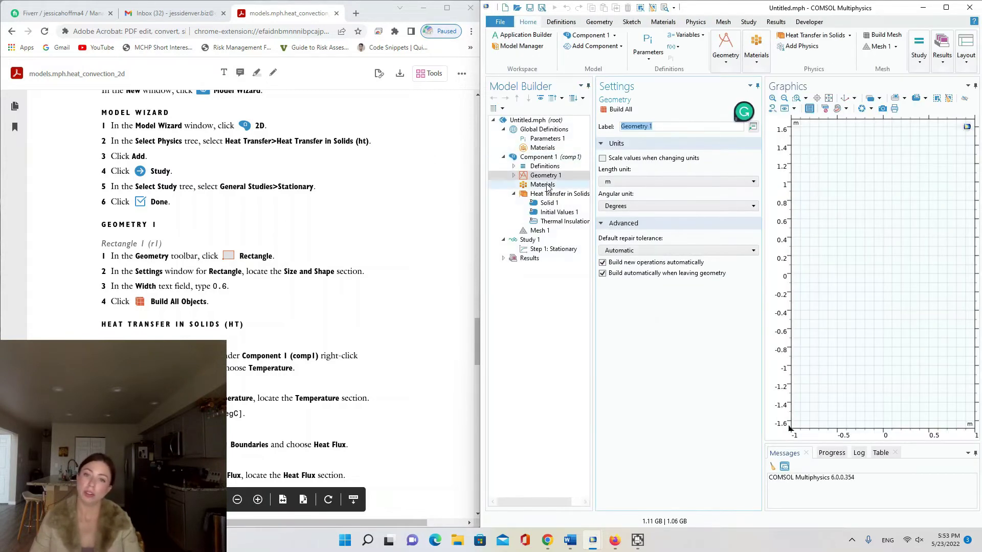
- Add a rectangle of width 0.6 and height 1 and build all geometry objects
{"action": "left_click", "coordinate": [599, 22]}
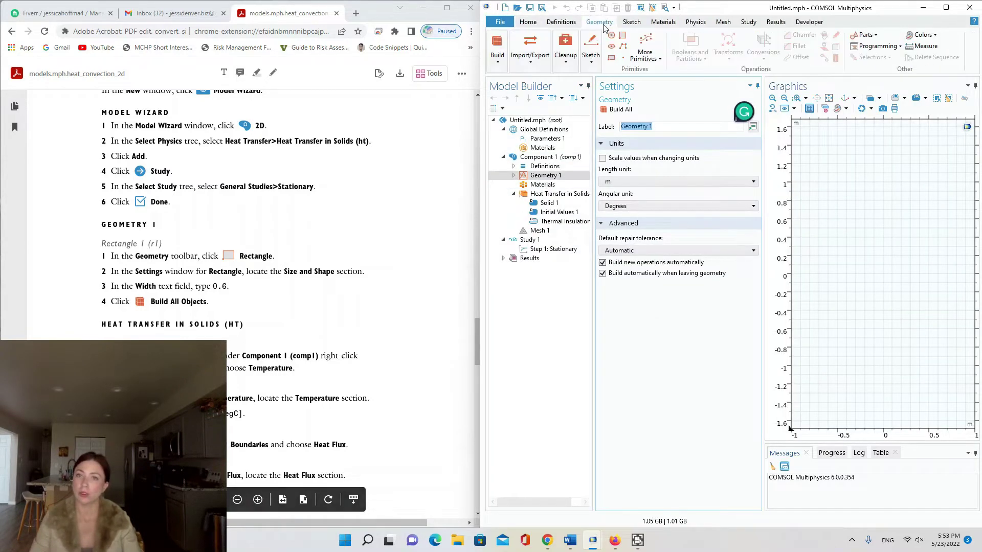
{"action": "left_click", "coordinate": [612, 57]}
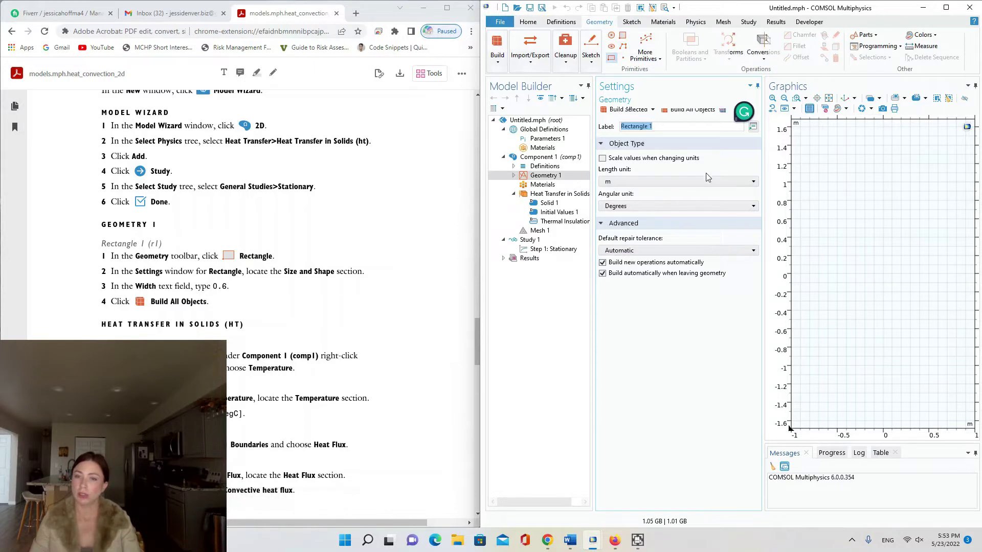
{"action": "double_click", "coordinate": [638, 192]}
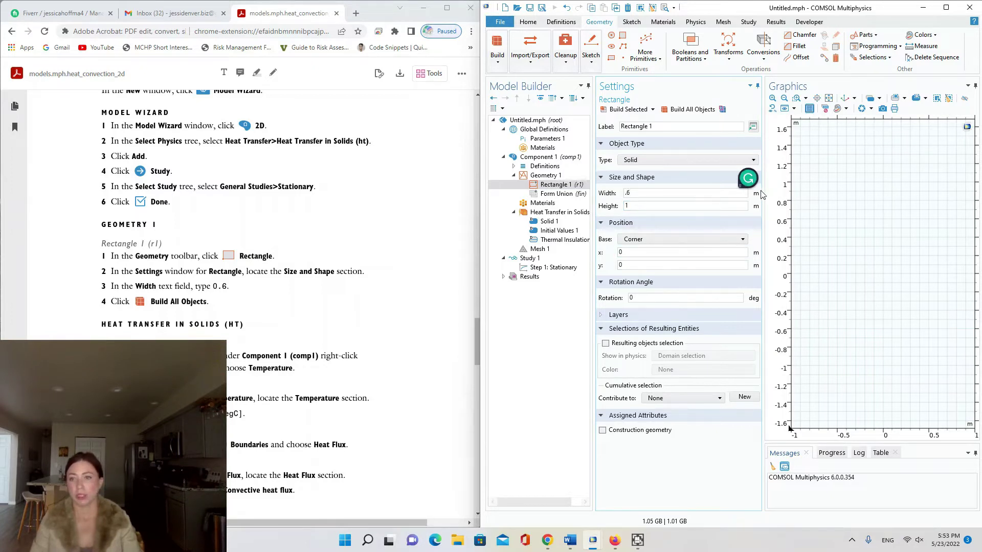
{"action": "left_click", "coordinate": [646, 113]}
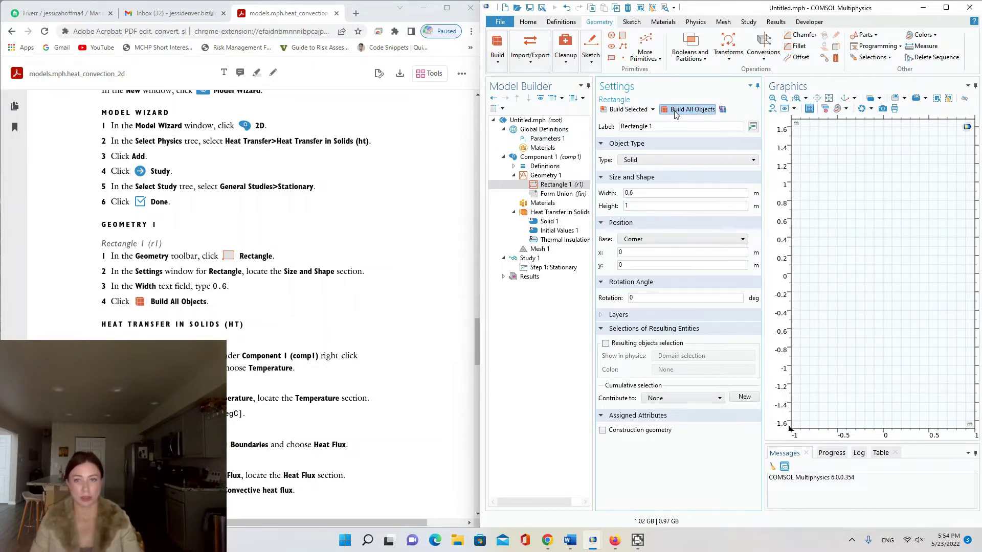
{"action": "left_click_drag", "start_coordinate": [481, 220], "coordinate": [448, 220]}
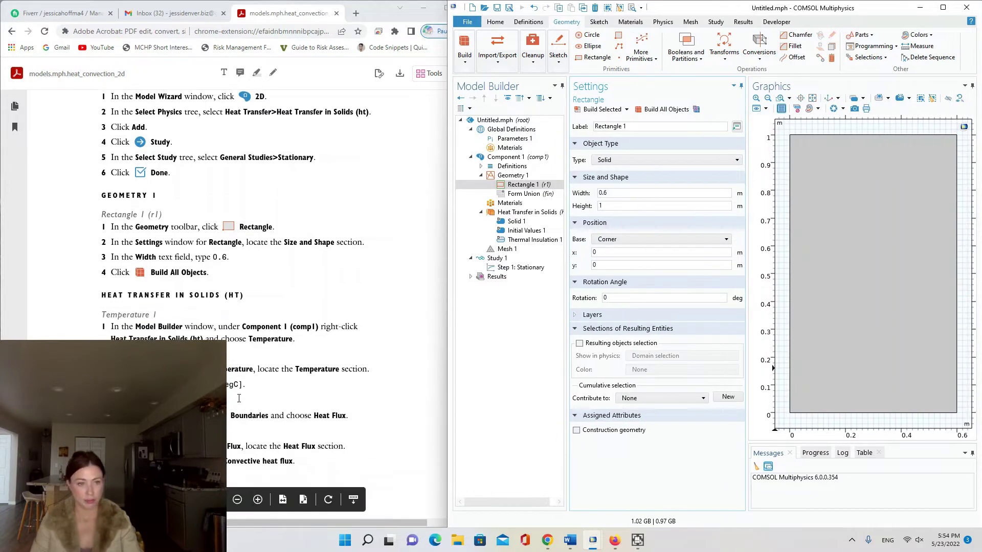
{"action": "scroll", "coordinate": [239, 398], "scroll_direction": "down", "scroll_amount": 4}
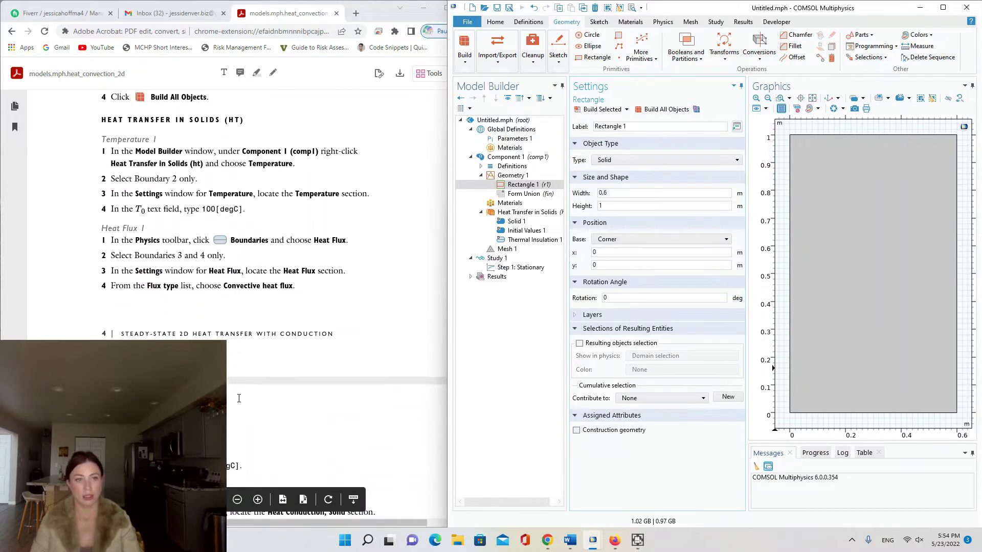
{"action": "left_click", "coordinate": [542, 213]}
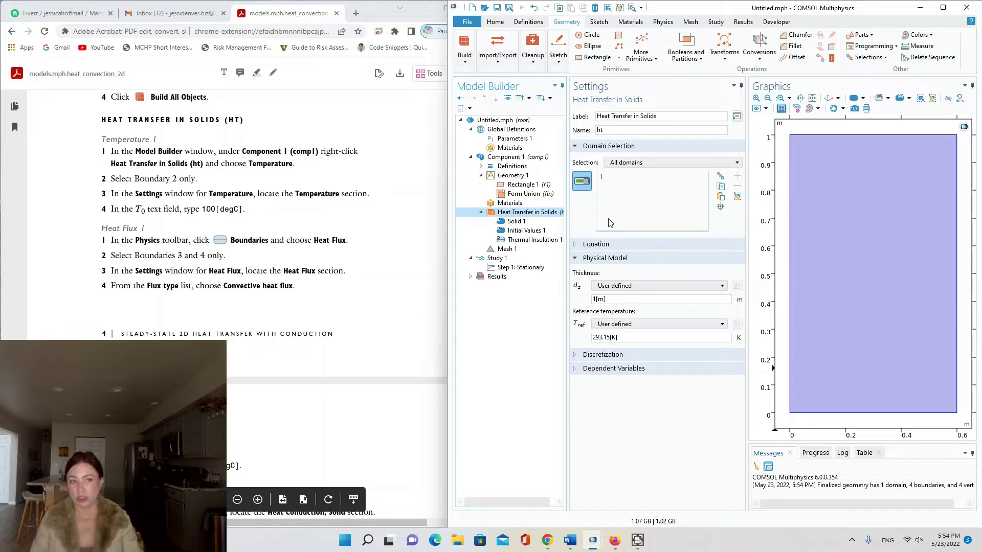
- Add a Temperature condition fixing bottom boundary 2 at 100[degC]
{"action": "right_click", "coordinate": [536, 212]}
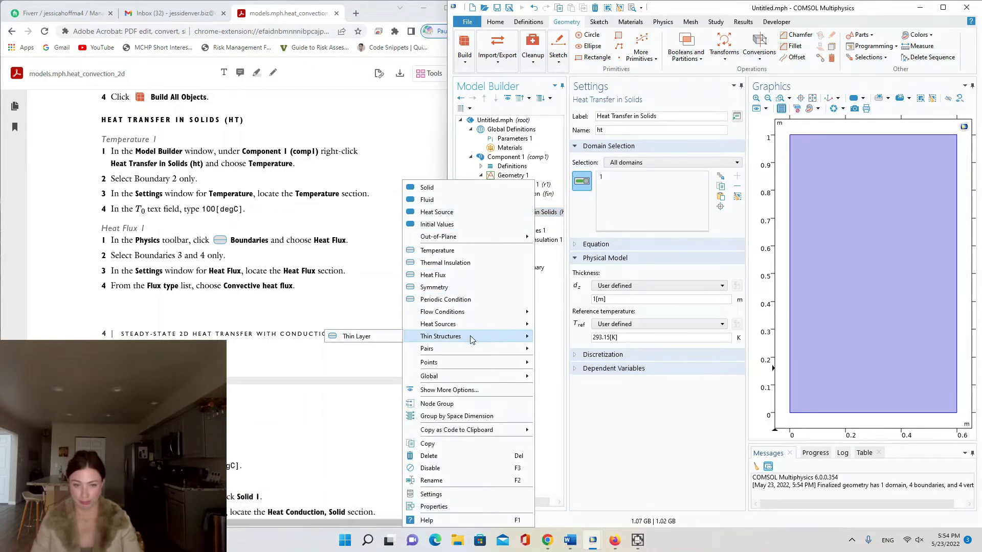
{"action": "left_click", "coordinate": [471, 251]}
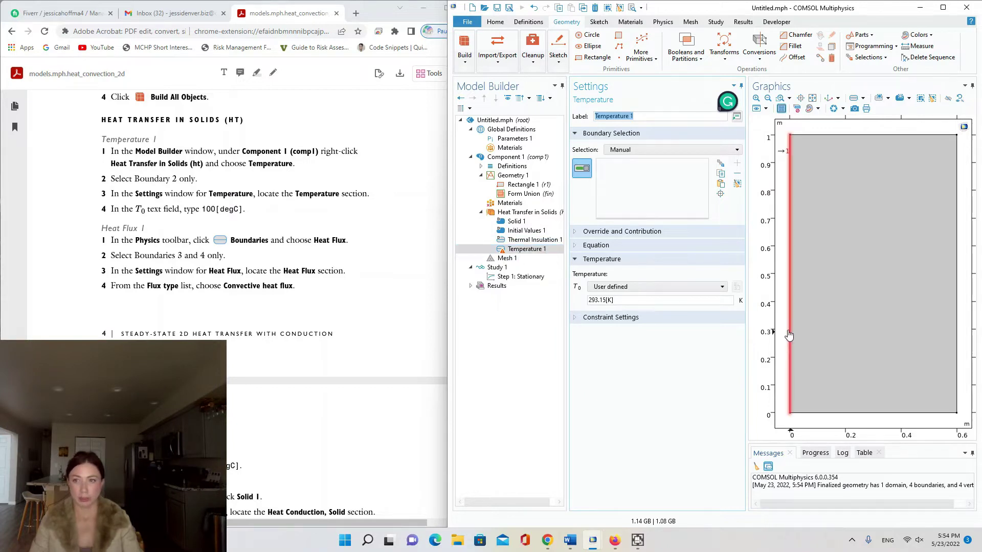
{"action": "left_click", "coordinate": [839, 416]}
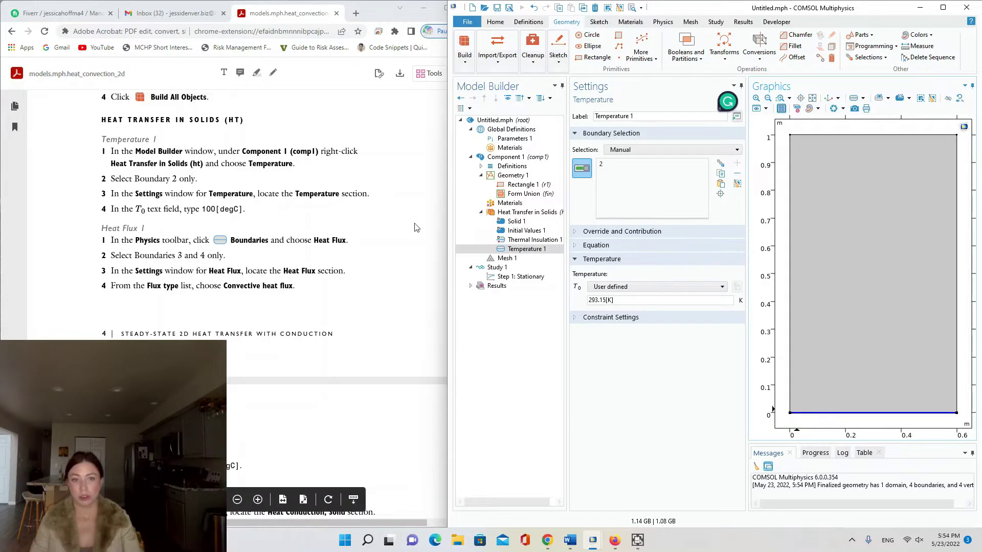
{"action": "left_click", "coordinate": [630, 302]}
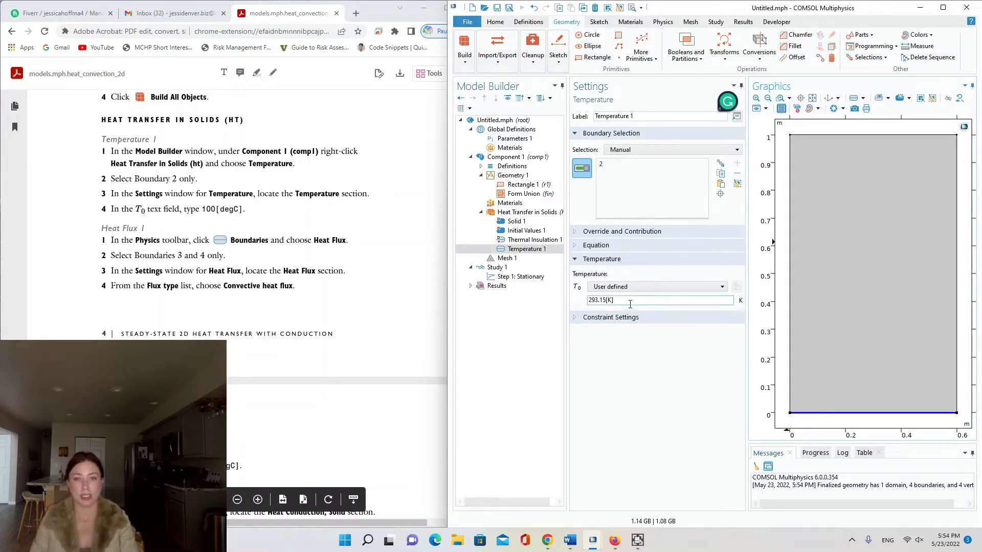
{"action": "key", "text": "ctrl+a"}
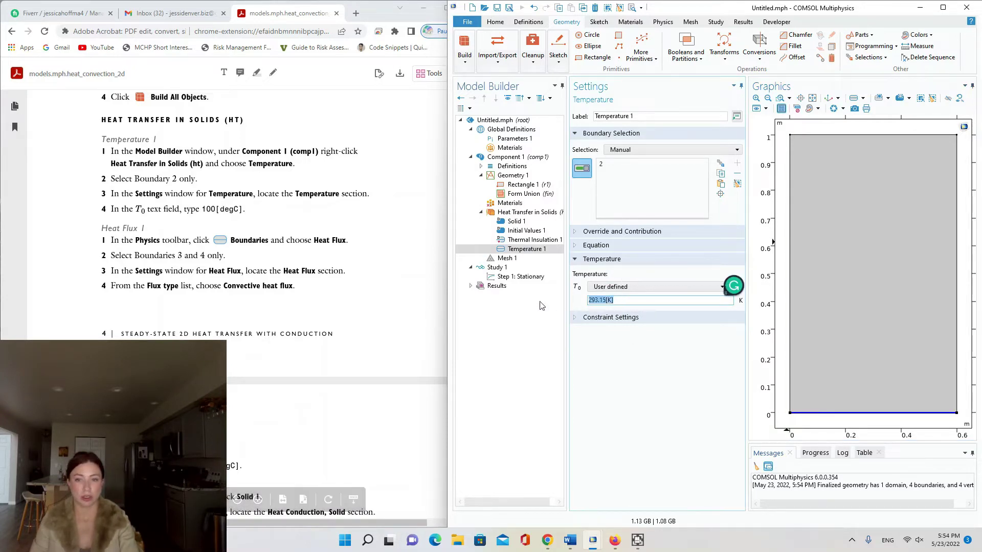
{"action": "type", "text": "100"}
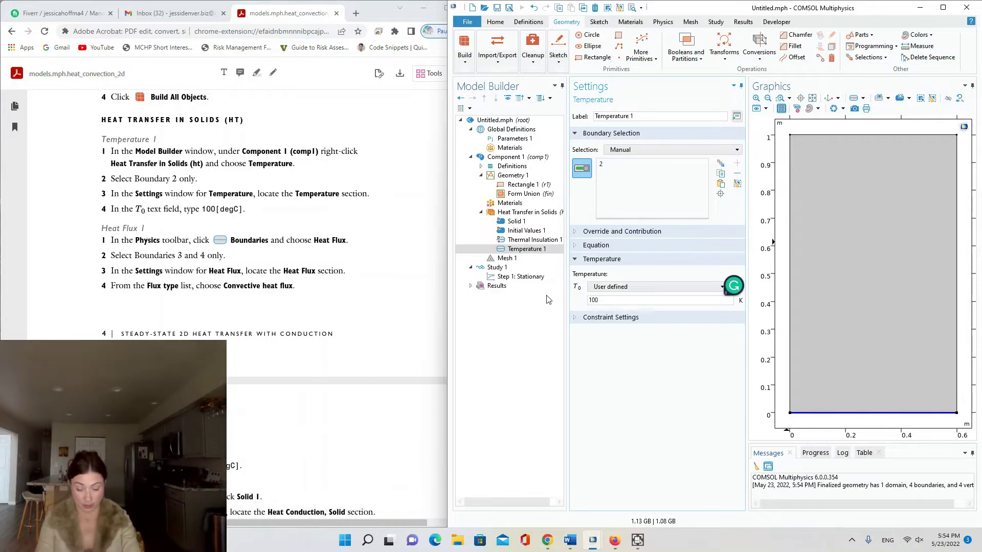
{"action": "type", "text": "[degC"}
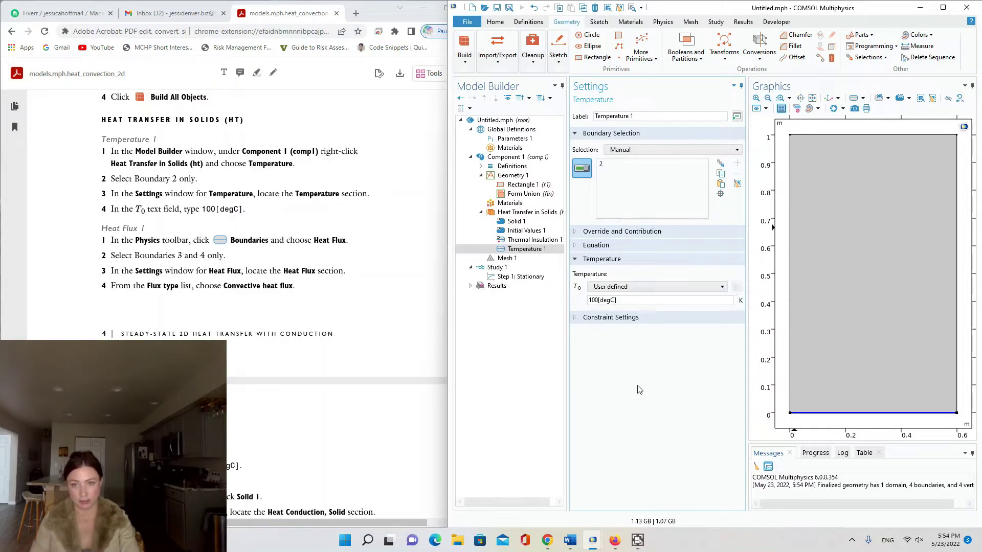
{"action": "scroll", "coordinate": [247, 268], "scroll_direction": "down", "scroll_amount": 1}
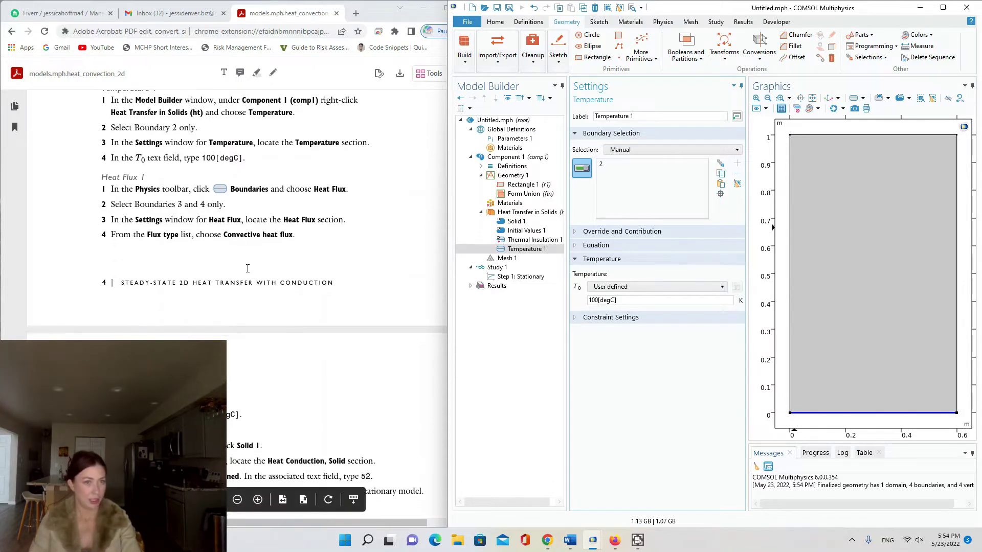
{"action": "scroll", "coordinate": [246, 260], "scroll_direction": "down", "scroll_amount": 1}
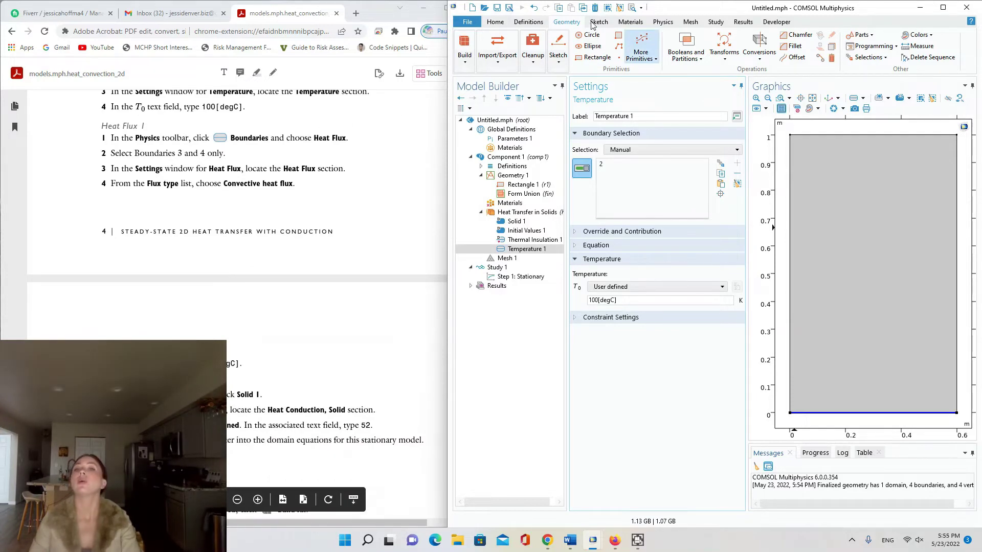
- Add a Heat Flux boundary condition on right boundary 4 and top boundary 3
{"action": "left_click", "coordinate": [665, 22]}
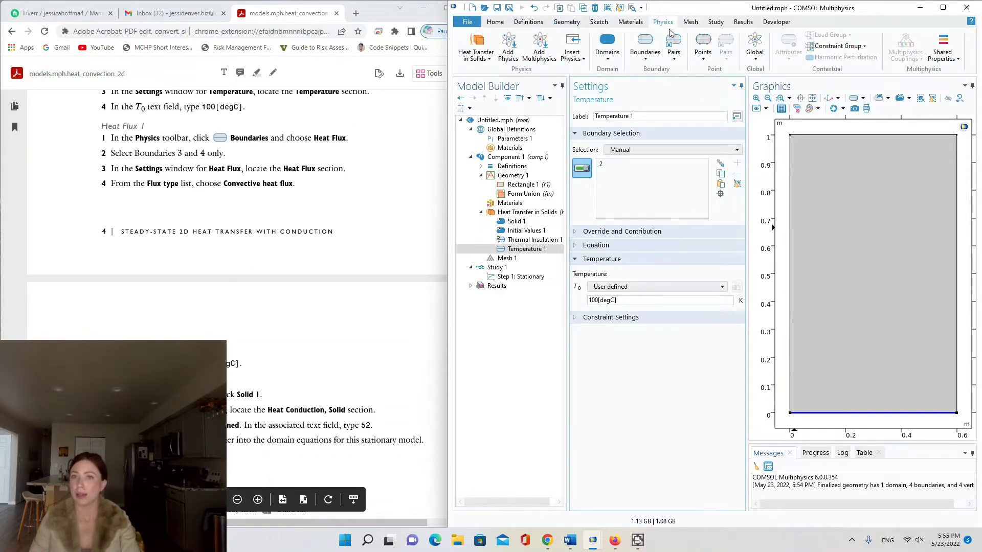
{"action": "left_click", "coordinate": [641, 55]}
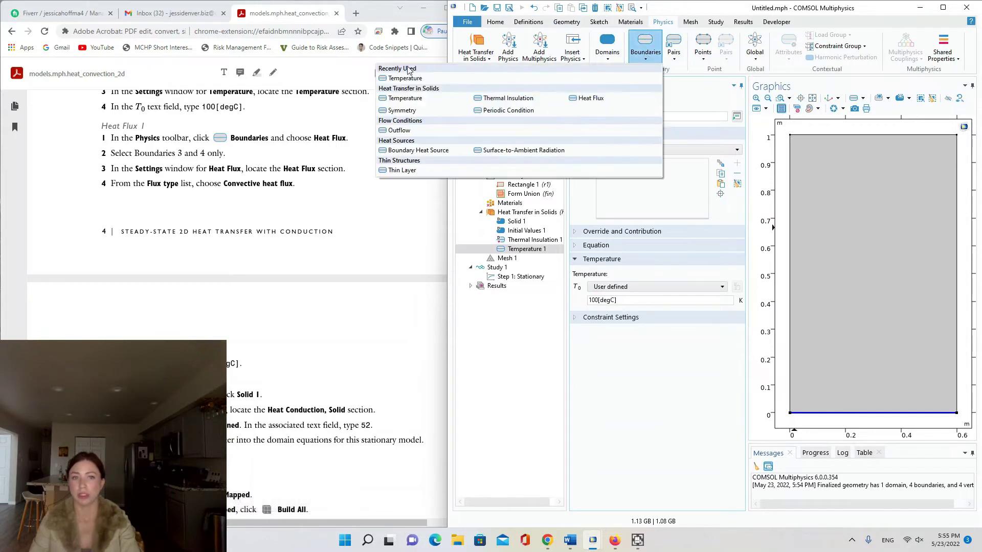
{"action": "left_click", "coordinate": [596, 97]}
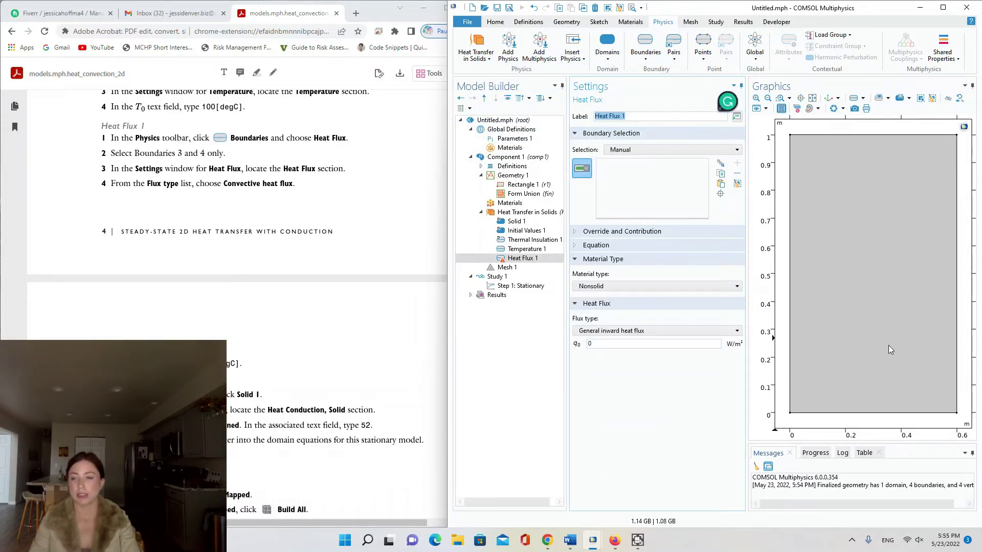
{"action": "left_click", "coordinate": [957, 313]}
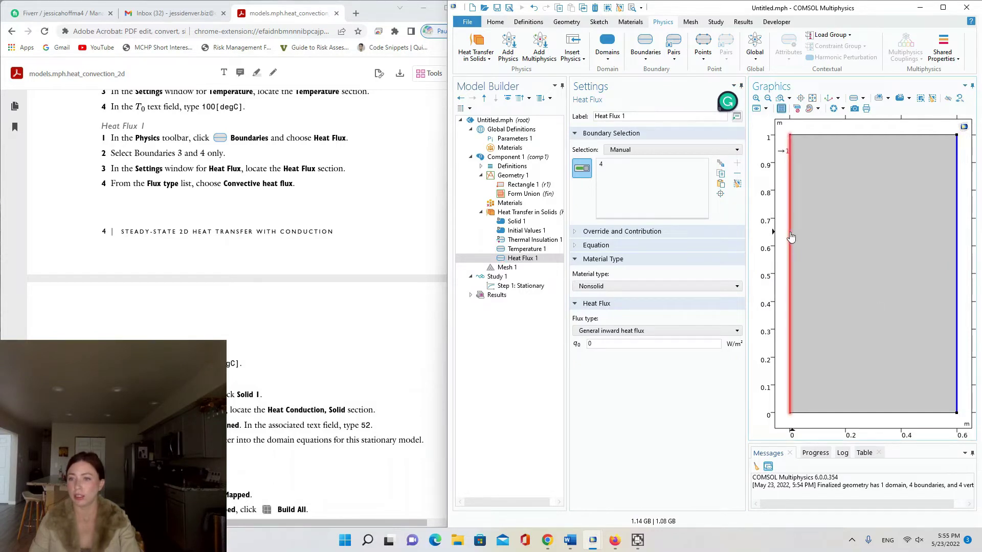
{"action": "left_click", "coordinate": [805, 135]}
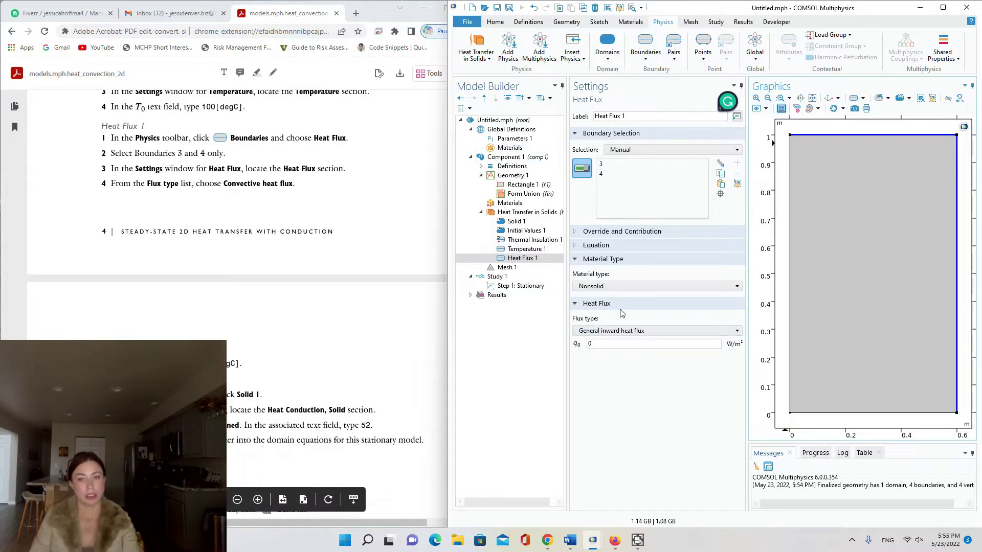
- Make the heat flux convective with h = 750 and external temperature 0[degC]
{"action": "left_click", "coordinate": [633, 333]}
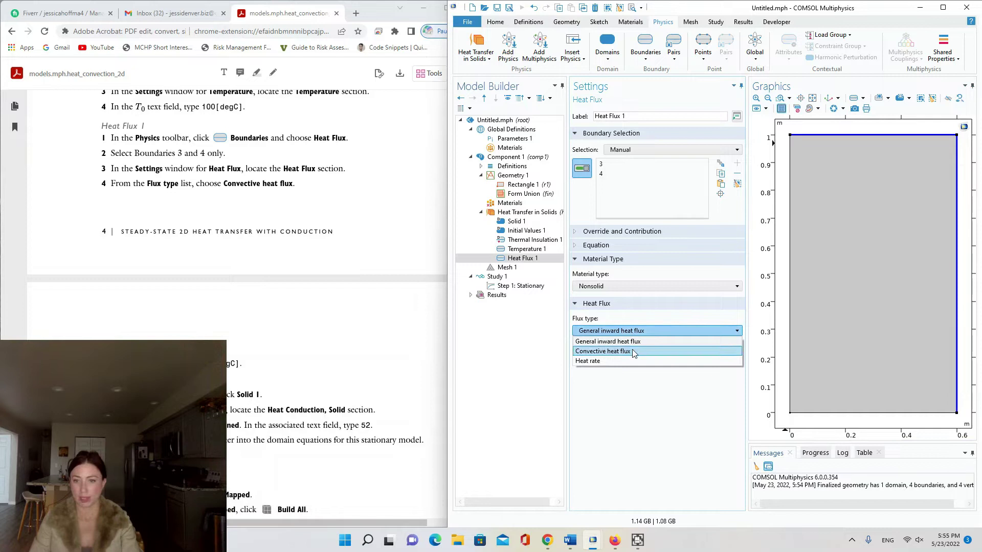
{"action": "left_click", "coordinate": [632, 351]}
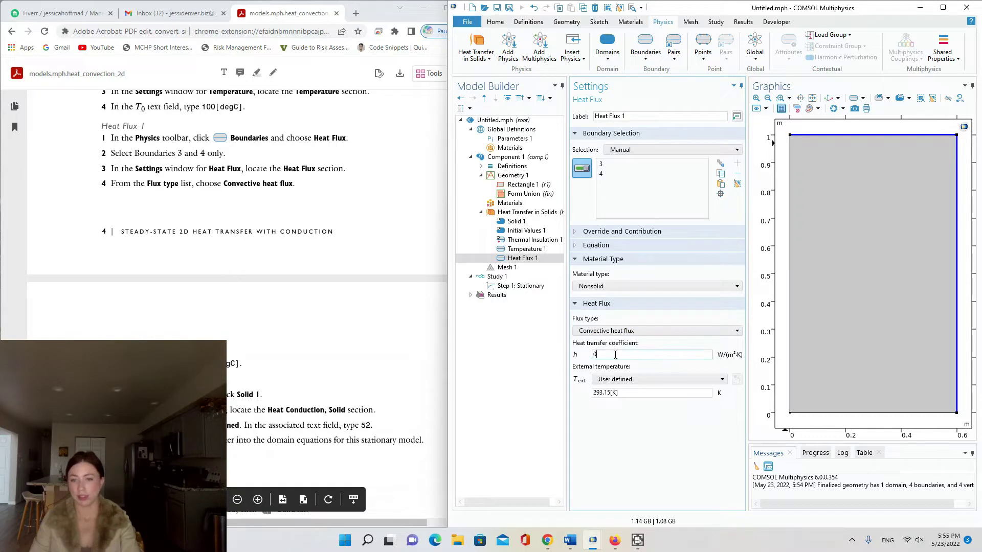
{"action": "double_click", "coordinate": [593, 355]}
{"action": "type", "text": "750"}
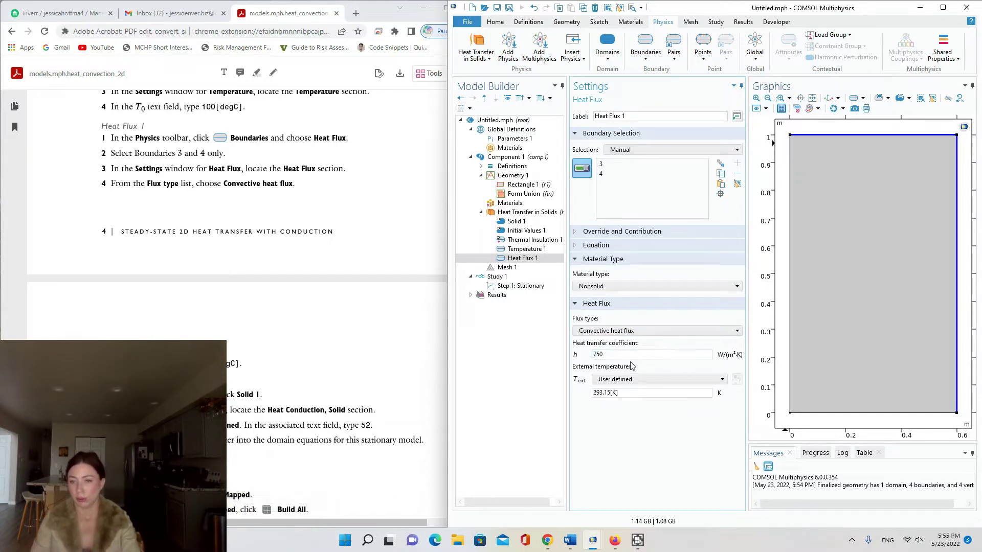
{"action": "left_click", "coordinate": [611, 392]}
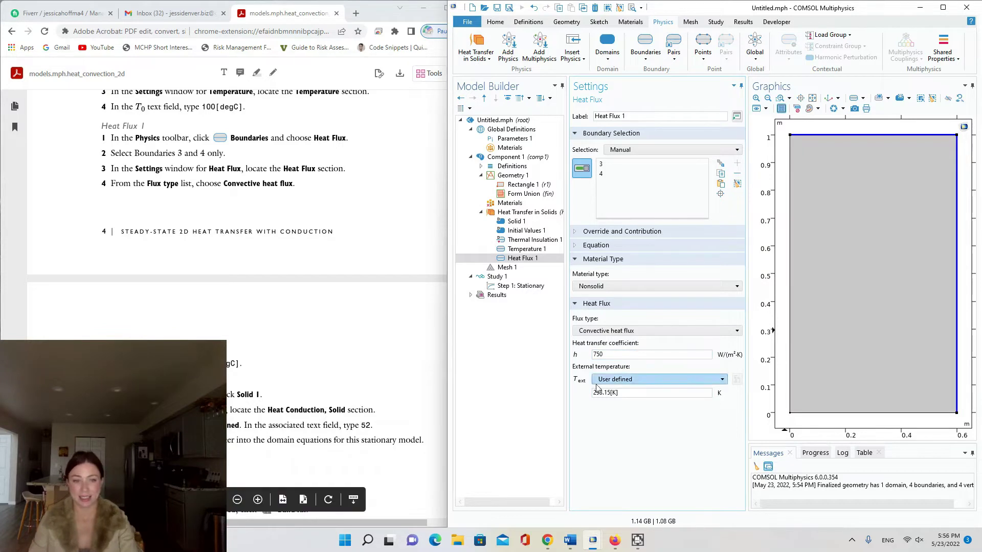
{"action": "left_click_drag", "start_coordinate": [621, 393], "coordinate": [544, 386]}
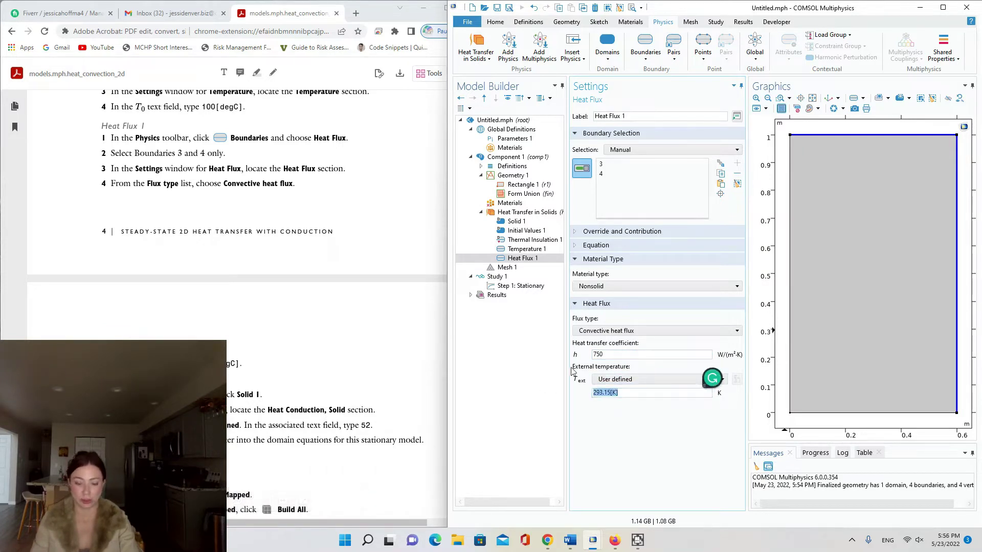
{"action": "type", "text": "0[de"}
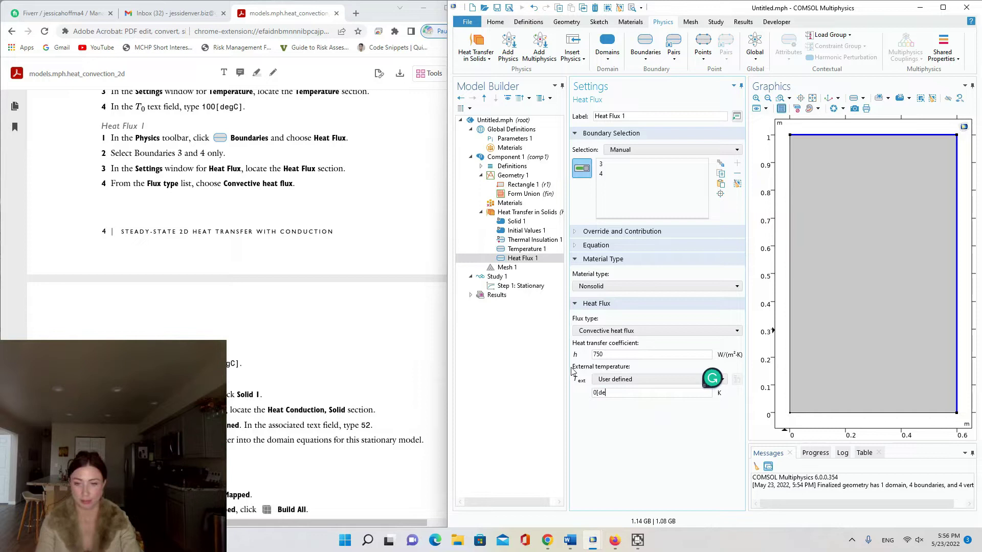
{"action": "type", "text": "gC]"}
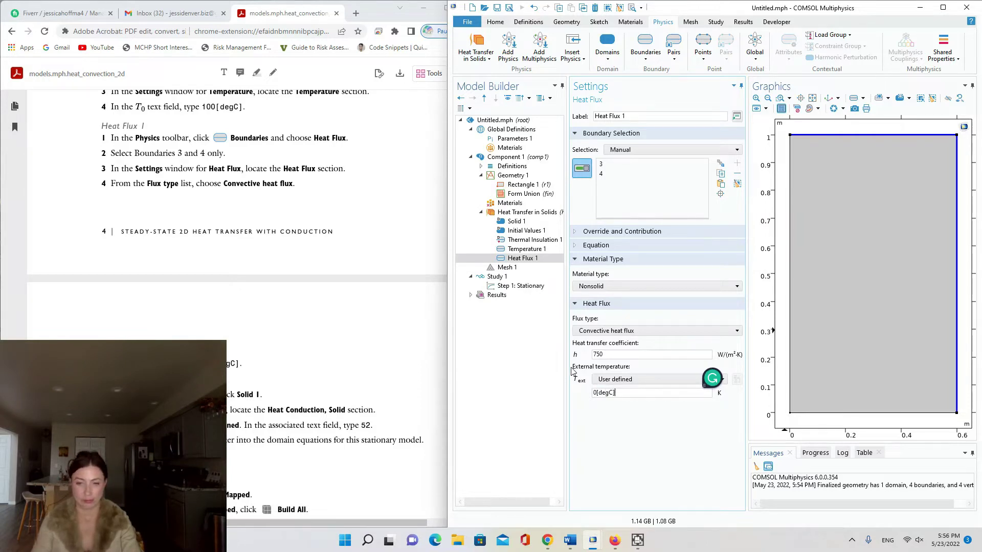
{"action": "scroll", "coordinate": [259, 344], "scroll_direction": "down", "scroll_amount": 2}
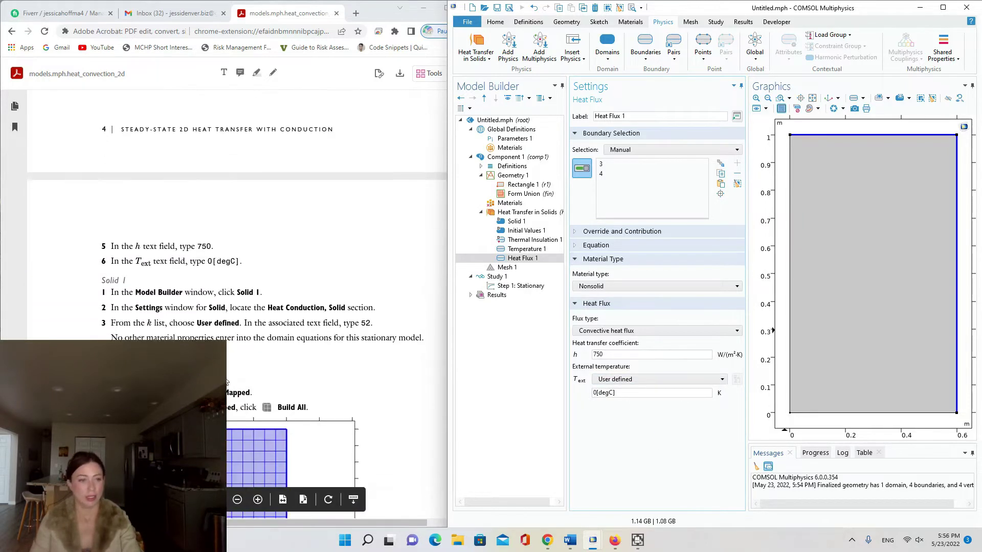
{"action": "scroll", "coordinate": [140, 285], "scroll_direction": "down", "scroll_amount": 1}
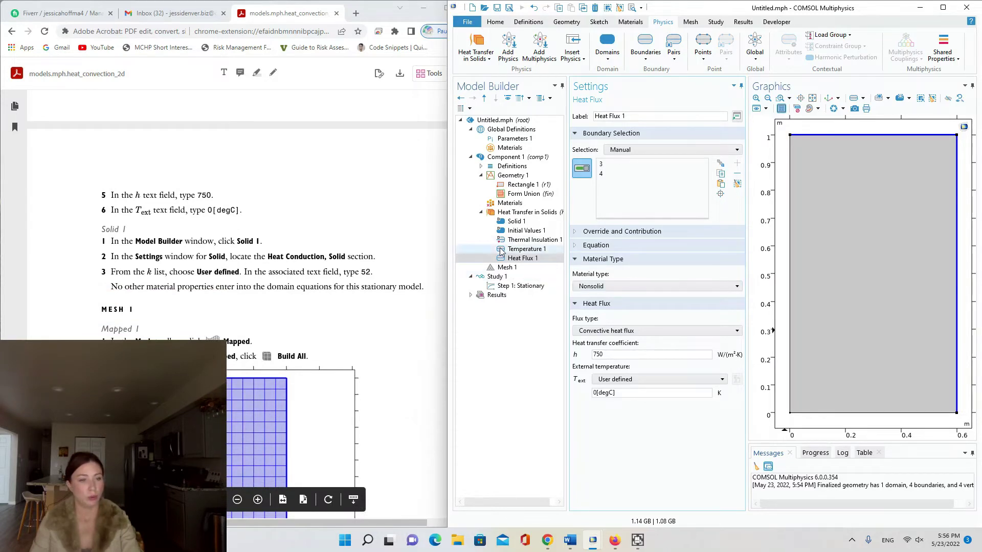
- Set Solid 1's thermal conductivity k to User defined with a value of 52
{"action": "left_click", "coordinate": [510, 221]}
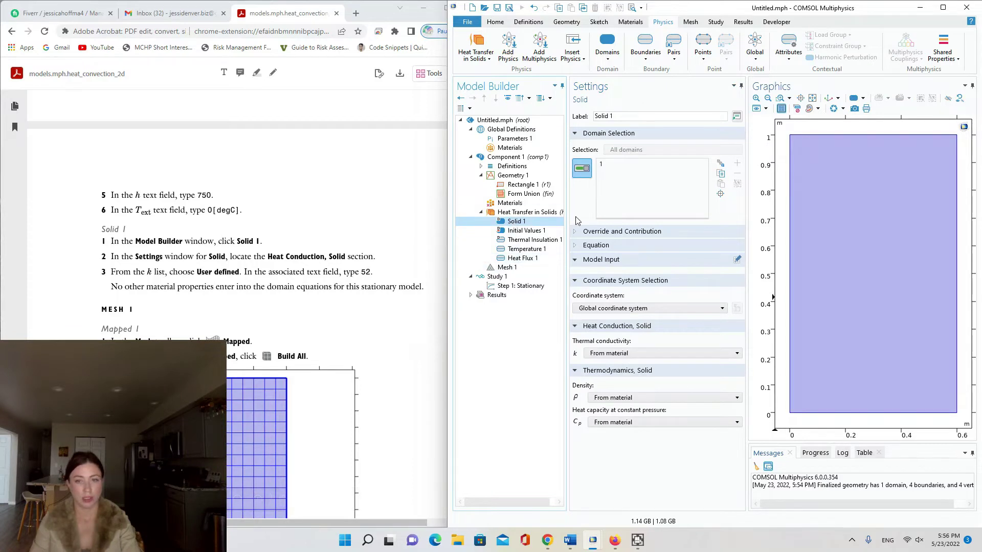
{"action": "left_click_drag", "start_coordinate": [567, 223], "coordinate": [576, 223]}
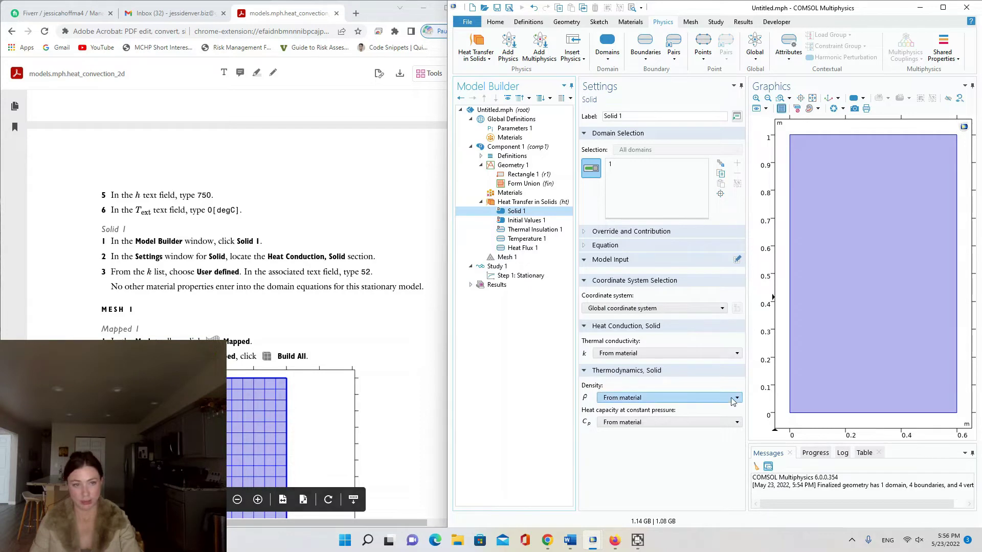
{"action": "left_click", "coordinate": [660, 358]}
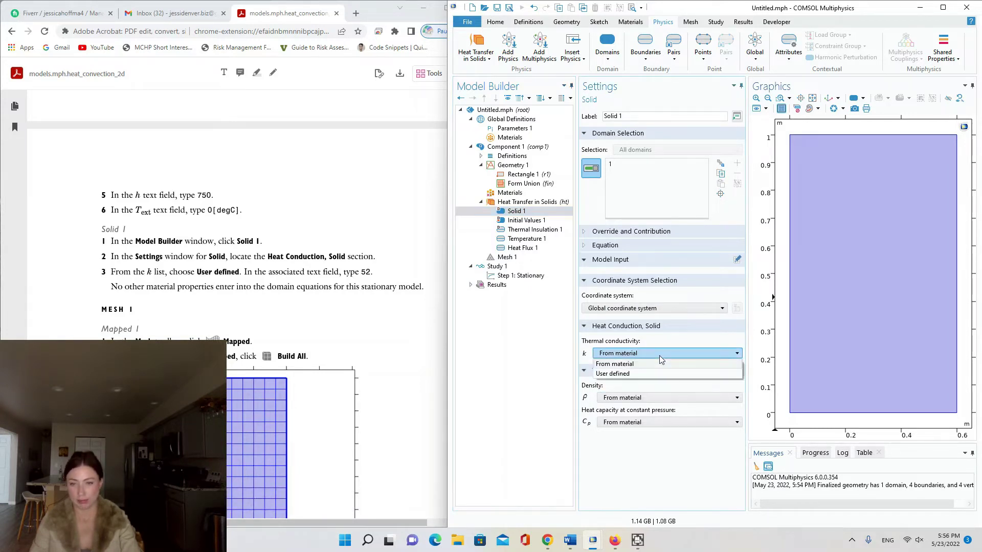
{"action": "left_click", "coordinate": [632, 375]}
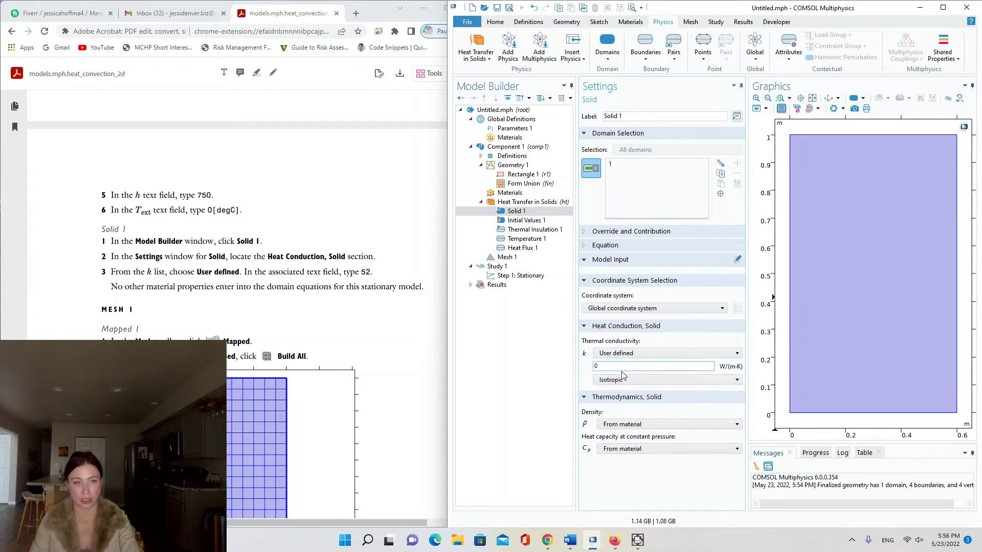
{"action": "left_click", "coordinate": [620, 366]}
{"action": "key", "text": "BackSpace"}
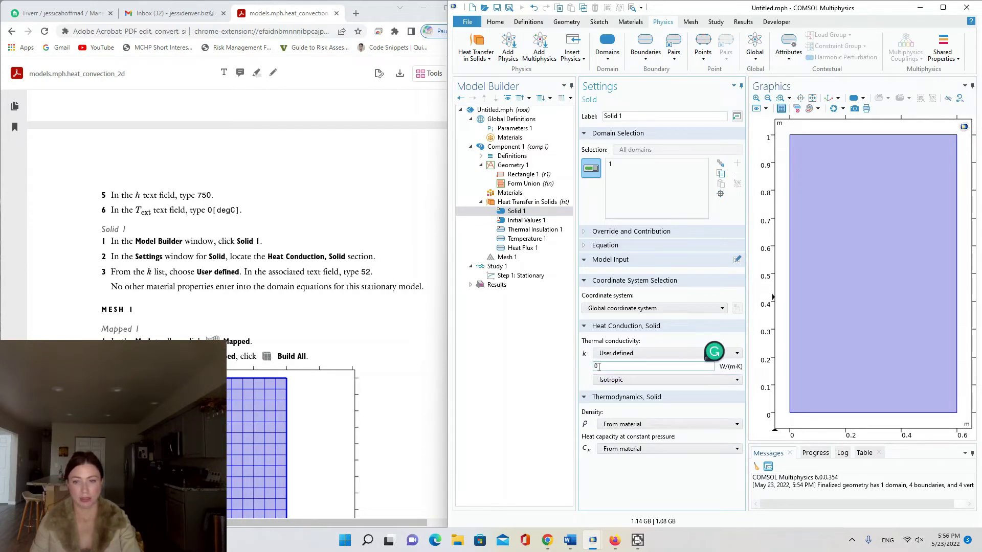
{"action": "type", "text": "52"}
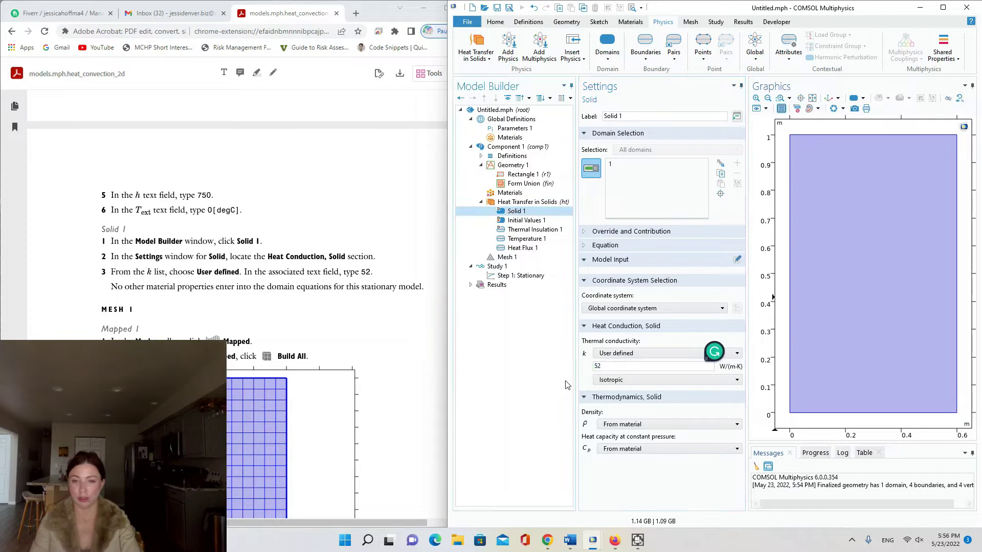
{"action": "left_click", "coordinate": [703, 467]}
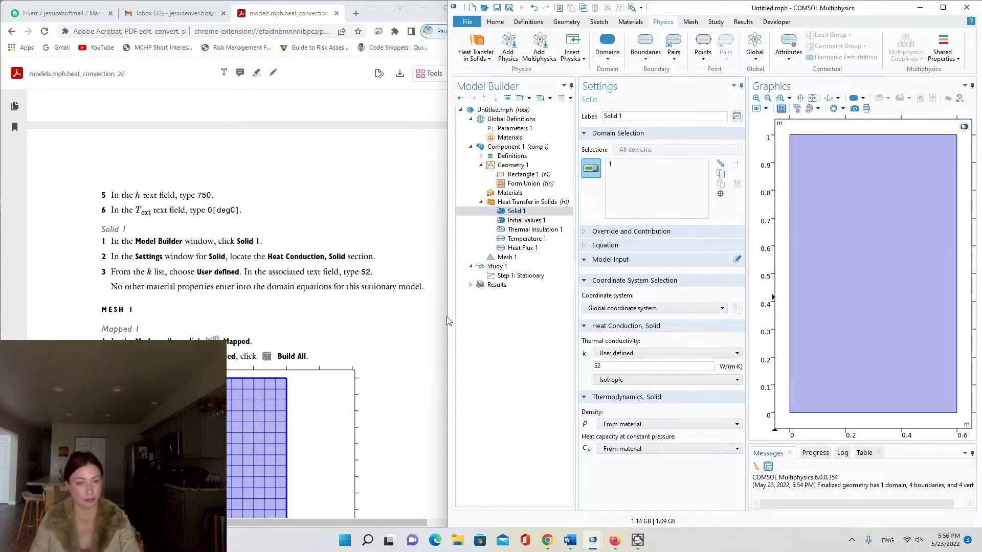
{"action": "scroll", "coordinate": [322, 339], "scroll_direction": "down", "scroll_amount": 3}
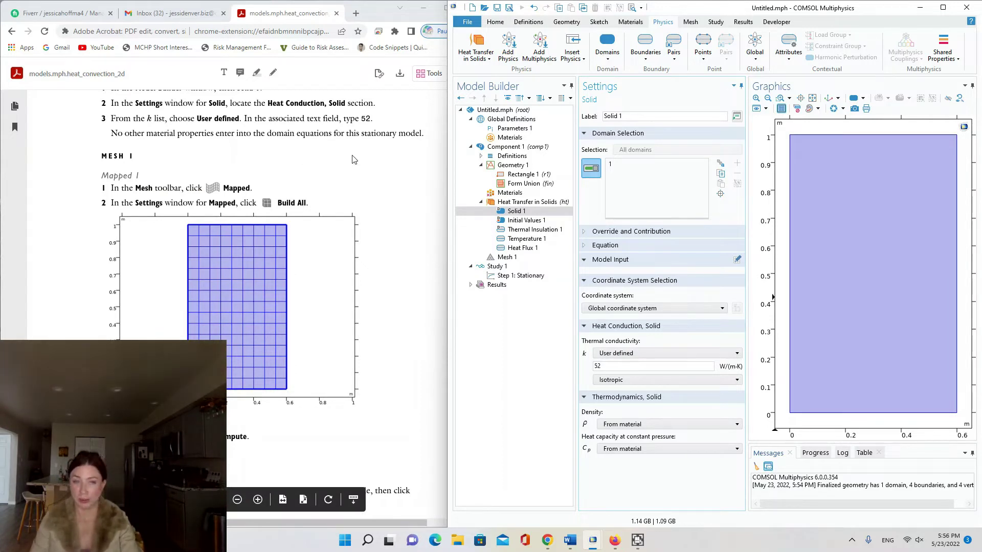
- Expand the Equation sections of Solid 1 and the Heat Transfer in Solids (ht) interface
{"action": "left_click", "coordinate": [584, 246]}
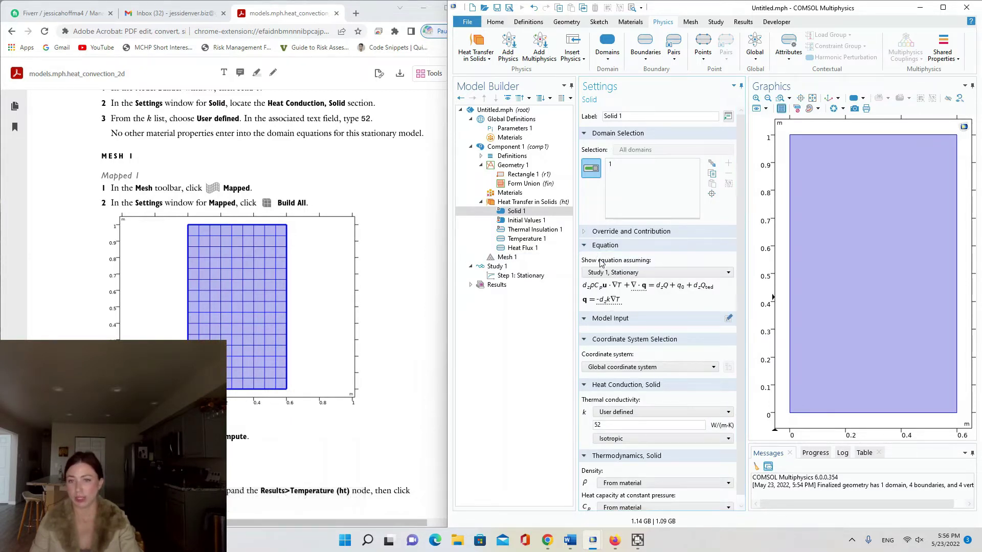
{"action": "left_click", "coordinate": [532, 202]}
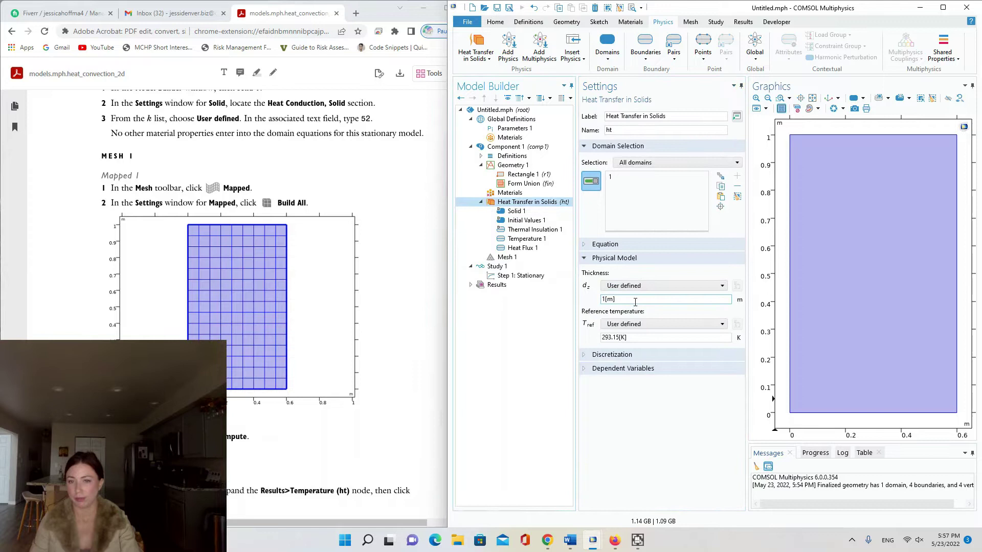
{"action": "left_click", "coordinate": [586, 245]}
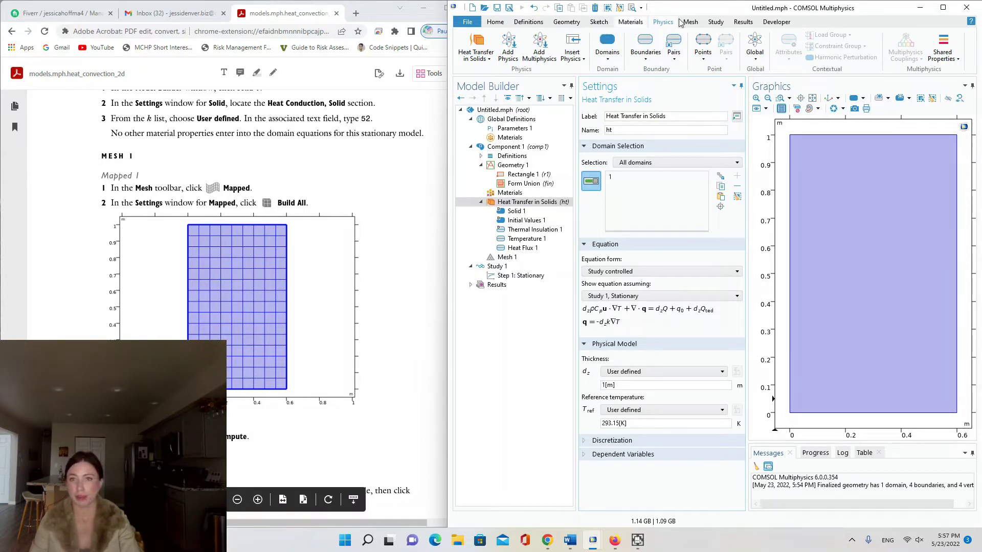
- Add a mapped mesh and build it, giving 135 elements
{"action": "left_click", "coordinate": [695, 24]}
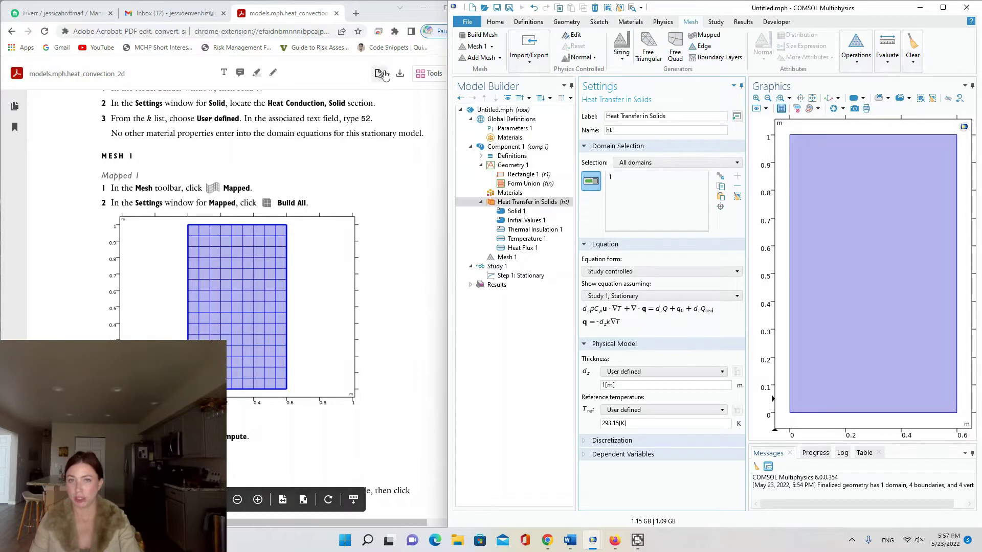
{"action": "left_click", "coordinate": [702, 39]}
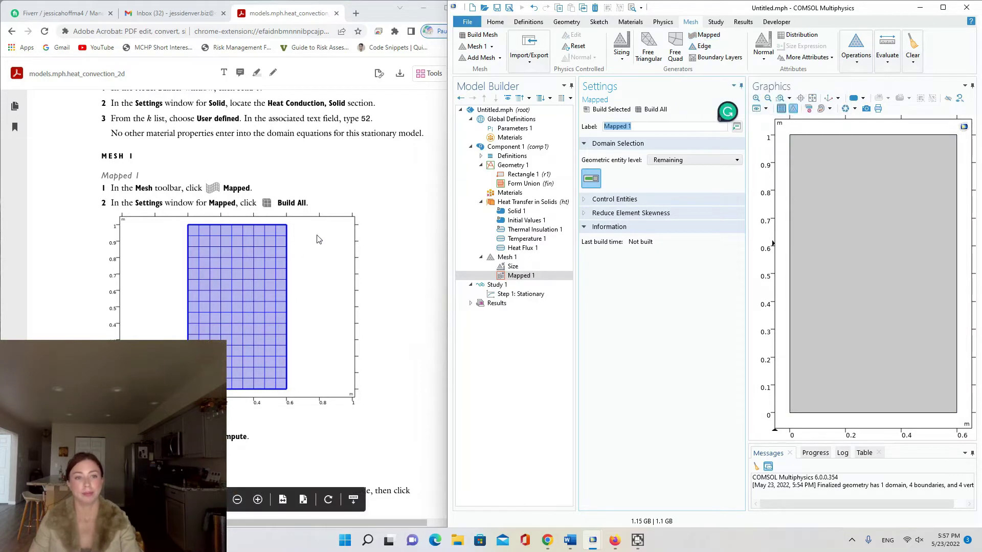
{"action": "left_click", "coordinate": [654, 113]}
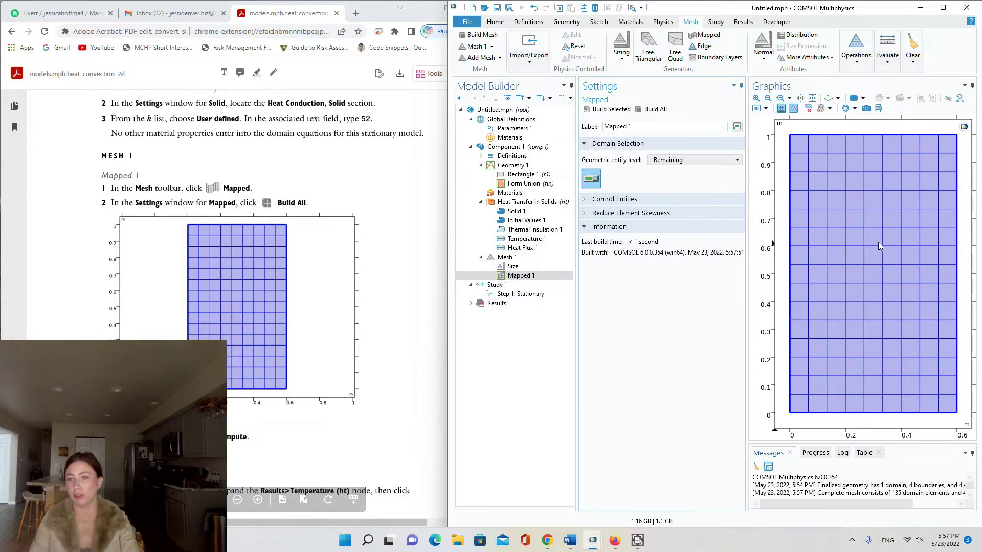
{"action": "scroll", "coordinate": [238, 246], "scroll_direction": "down", "scroll_amount": 3}
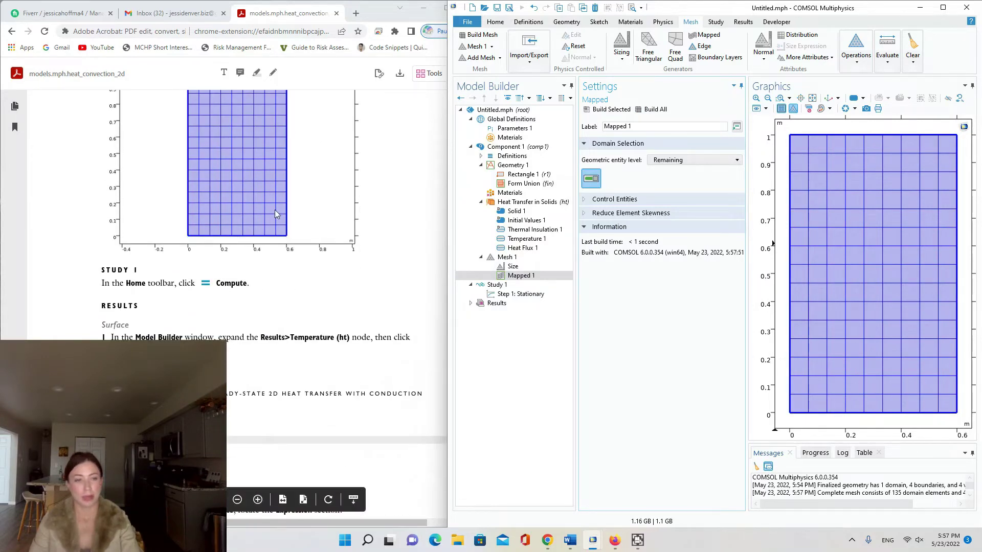
- Compute Study 1 to produce the surface temperature plot in Kelvin
{"action": "left_click", "coordinate": [510, 284]}
{"action": "left_click", "coordinate": [606, 109]}
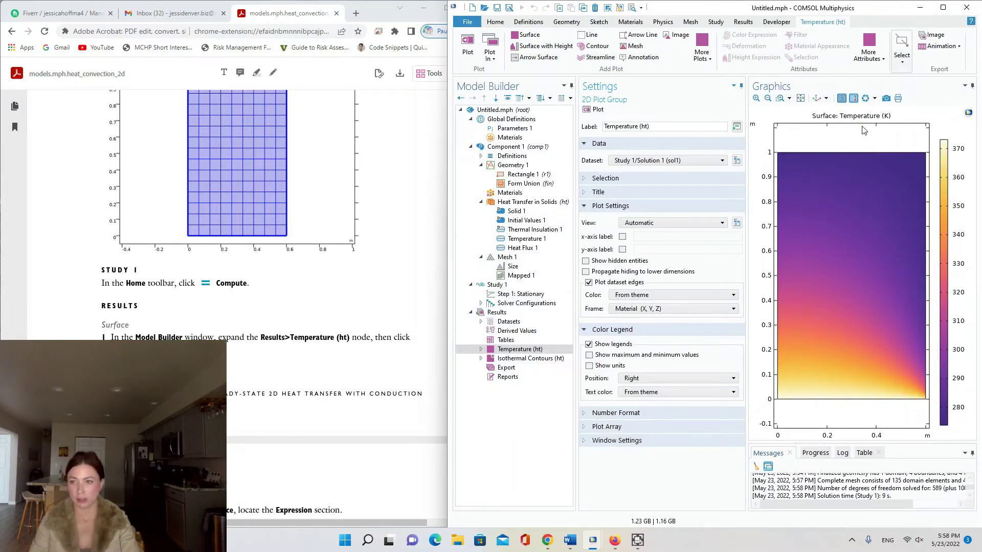
{"action": "scroll", "coordinate": [156, 233], "scroll_direction": "down", "scroll_amount": 3}
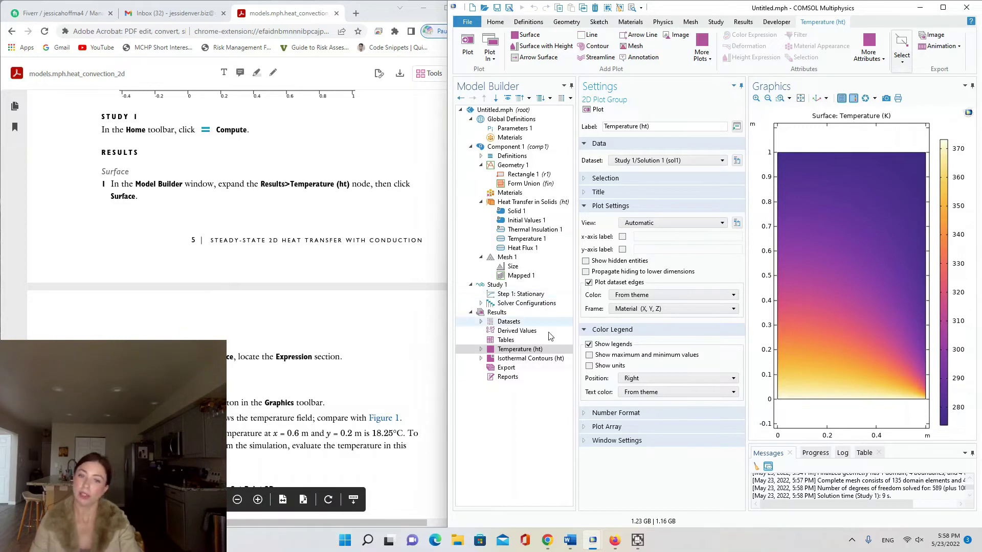
- Change the Temperature (ht) Surface plot unit to degC and replot, giving a legend of roughly 10–100
{"action": "left_click", "coordinate": [489, 352]}
{"action": "left_click", "coordinate": [481, 350]}
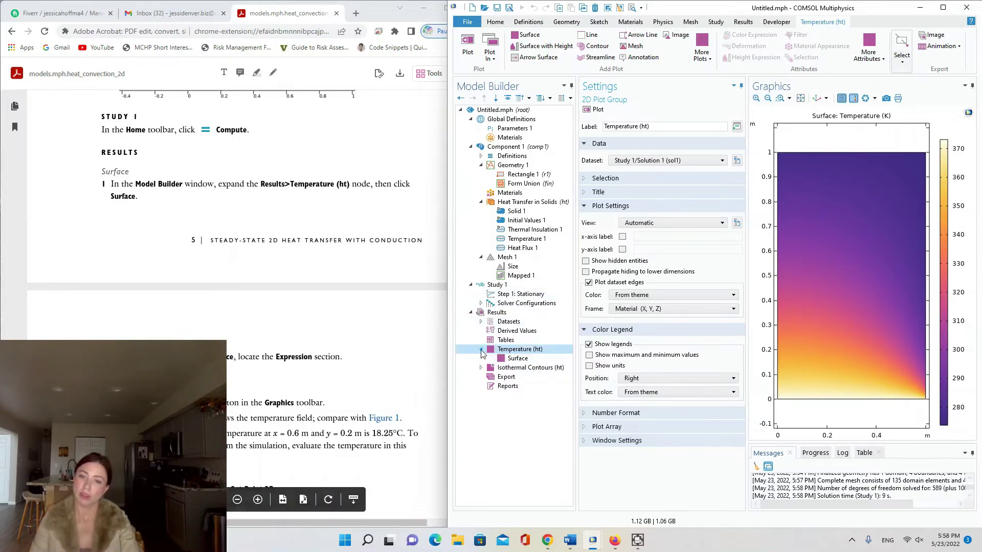
{"action": "left_click", "coordinate": [522, 359]}
{"action": "left_click", "coordinate": [527, 360]}
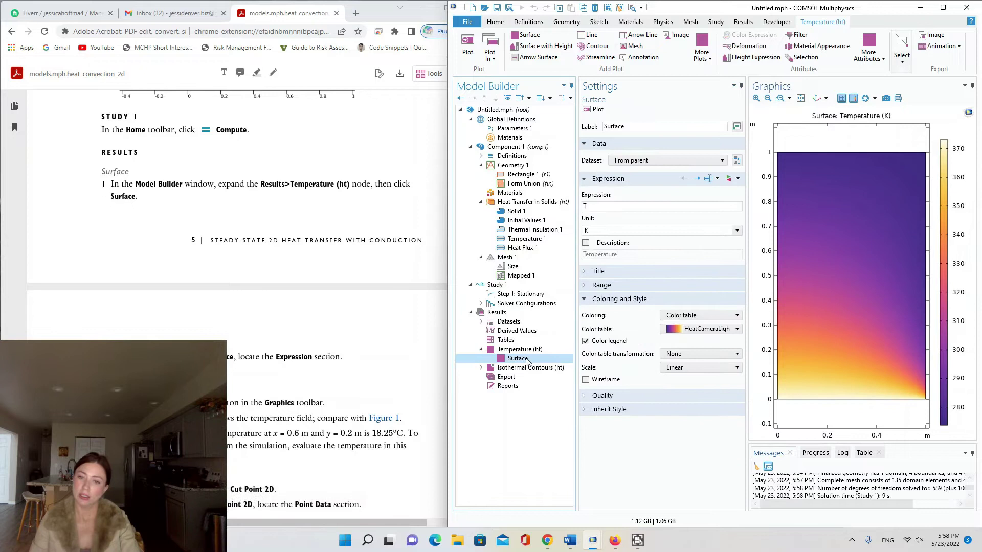
{"action": "scroll", "coordinate": [399, 295], "scroll_direction": "down", "scroll_amount": 3}
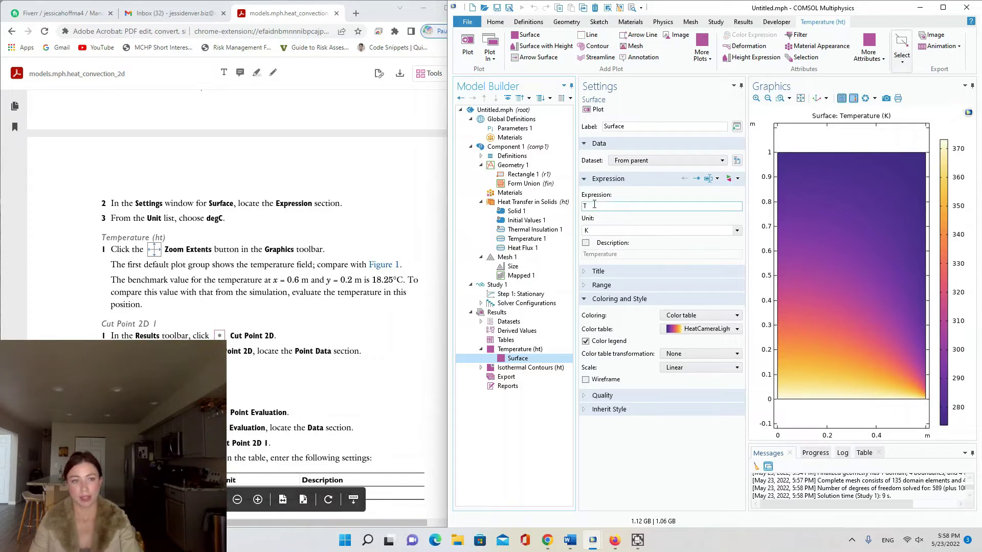
{"action": "left_click", "coordinate": [617, 231]}
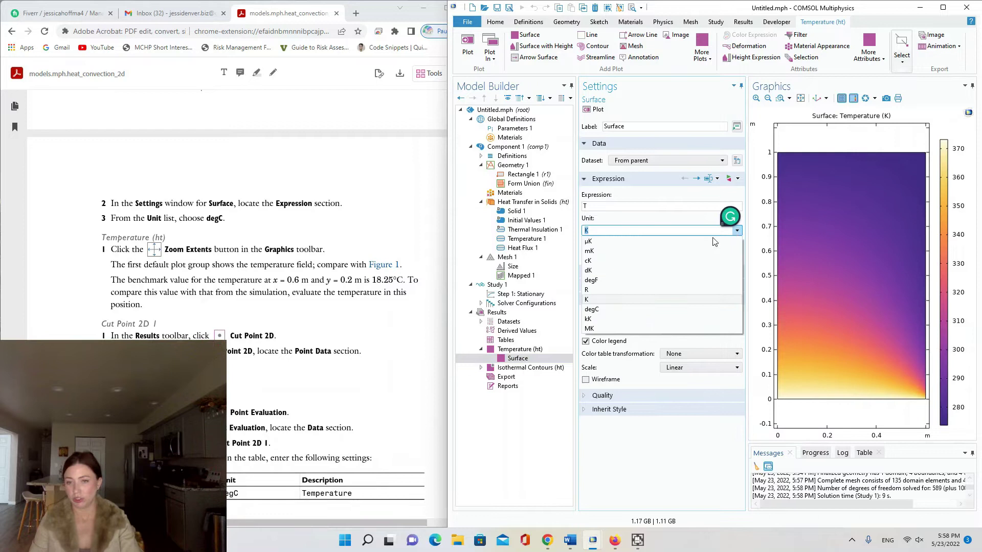
{"action": "left_click", "coordinate": [602, 307]}
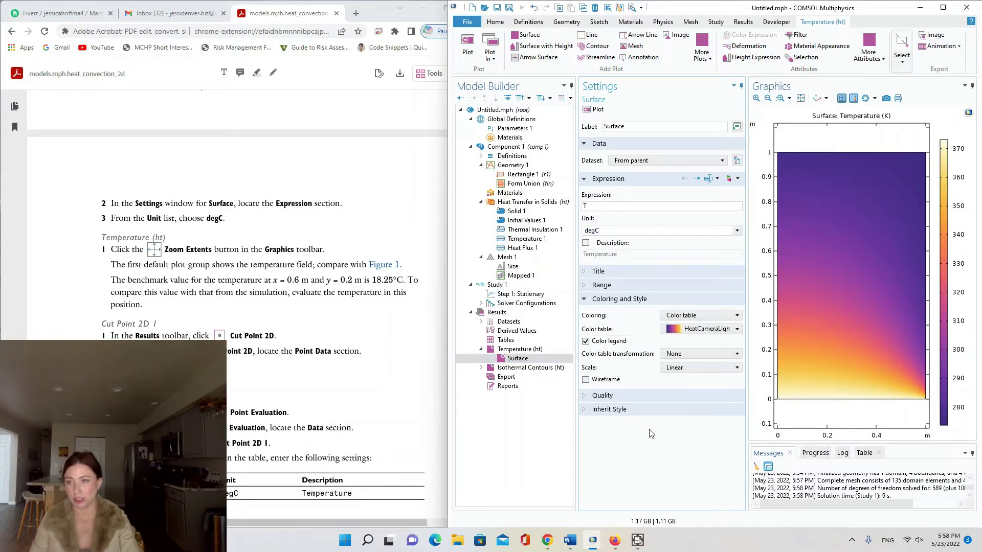
{"action": "left_click", "coordinate": [601, 110]}
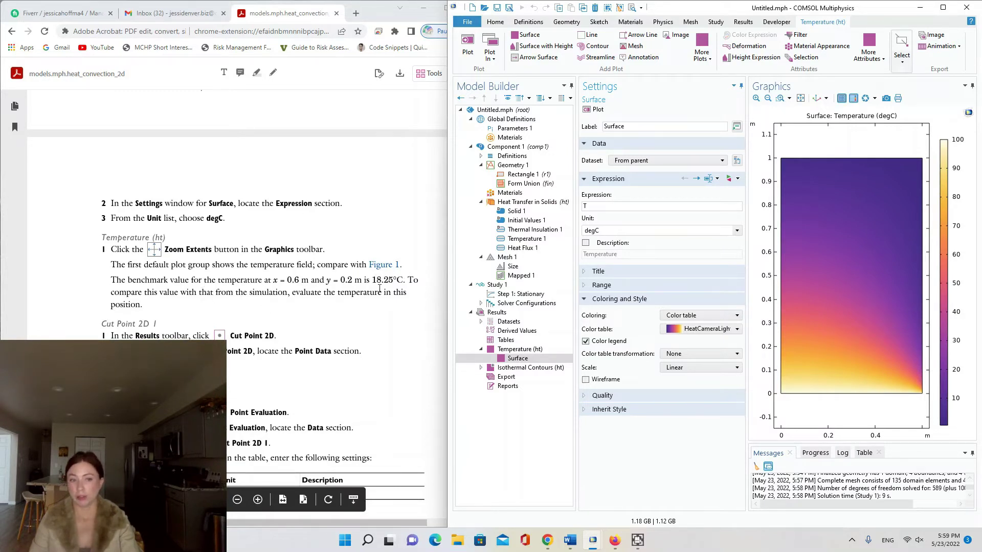
- Probe the temperature plot near (0.6, 0.2), reading about 18.964 near (0.6, 0.19)
{"action": "left_click", "coordinate": [921, 350]}
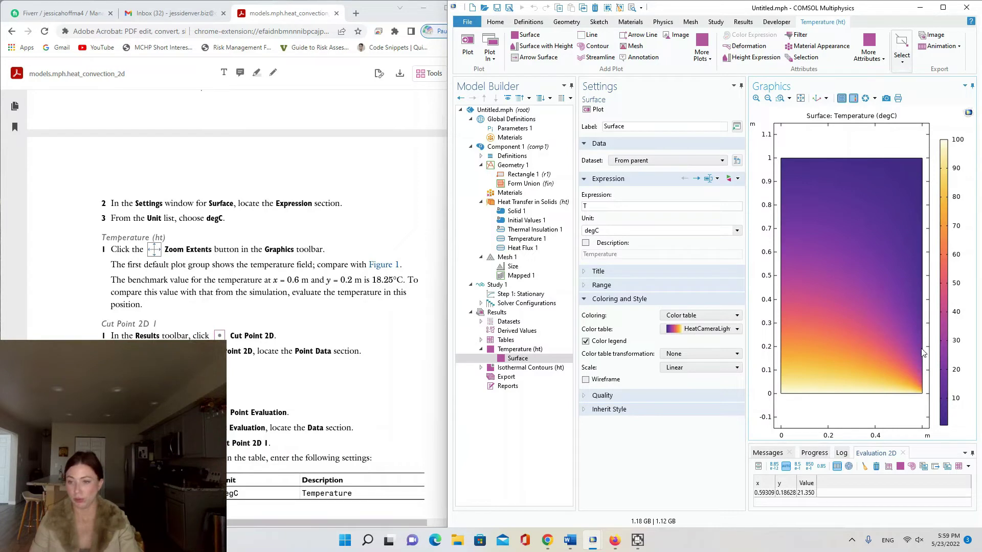
{"action": "left_click", "coordinate": [924, 352]}
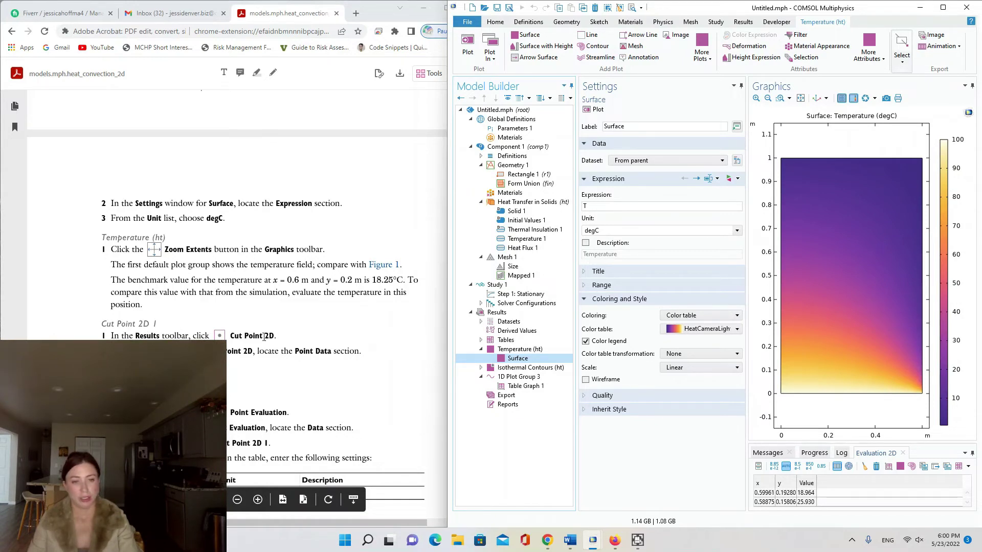
- Create a Cut Point 2D dataset with X set to 0.6 and Y set to 0.2
{"action": "left_click", "coordinate": [743, 22]}
{"action": "left_click", "coordinate": [718, 46]}
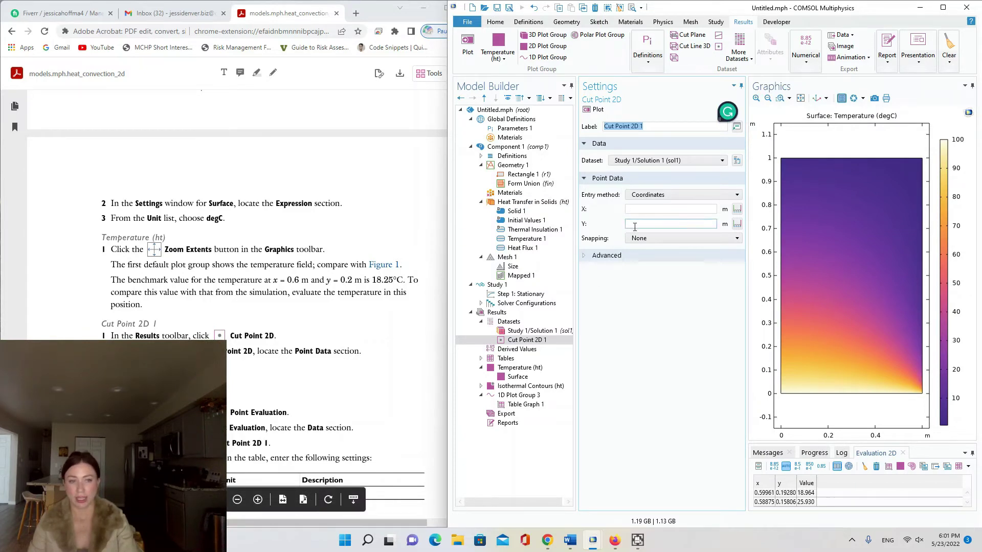
{"action": "left_click", "coordinate": [662, 209]}
{"action": "type", "text": "0.6"}
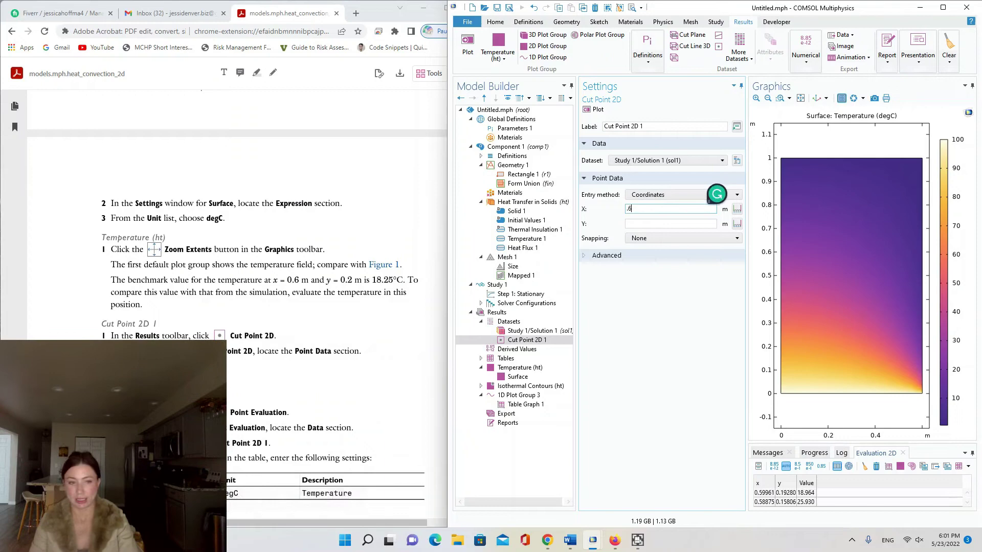
{"action": "left_click", "coordinate": [669, 224]}
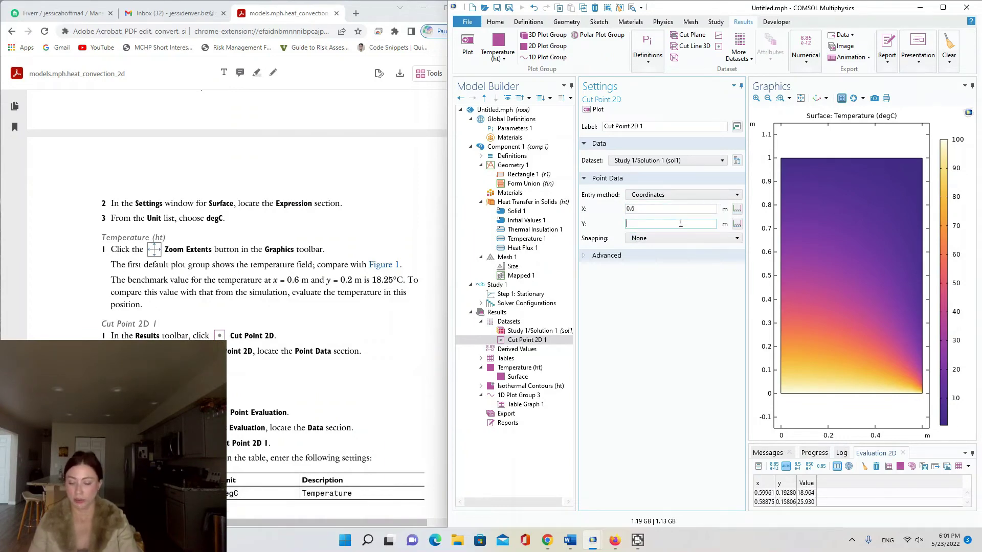
{"action": "type", "text": "0.2"}
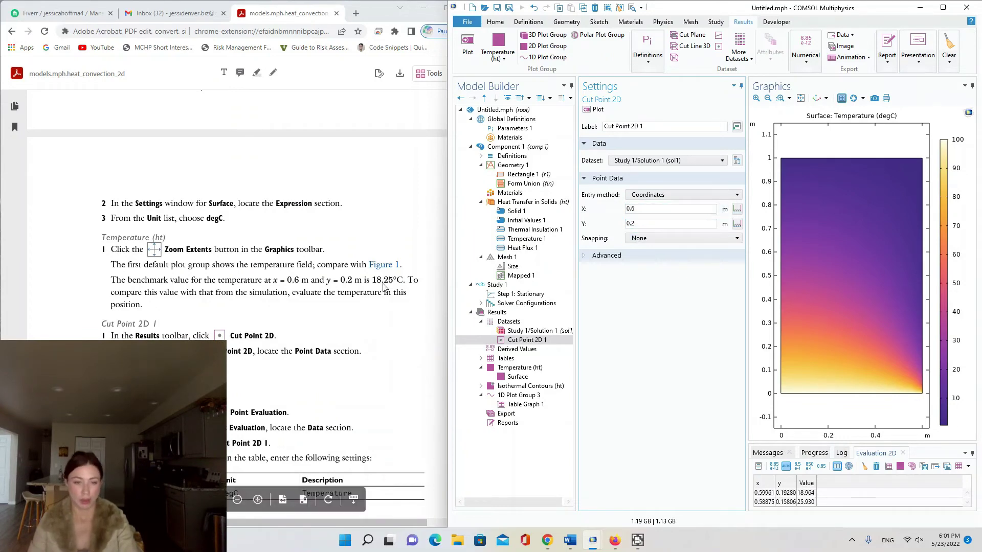
{"action": "scroll", "coordinate": [215, 216], "scroll_direction": "down", "scroll_amount": 5}
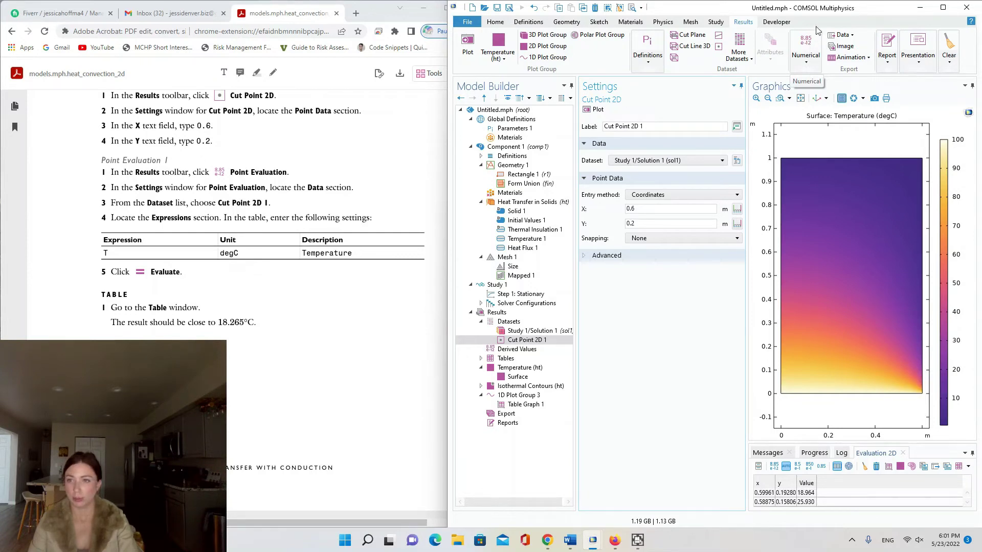
- Add a Point Evaluation on Cut Point 2D 1 in degC and evaluate it, getting T = 18.265 degC
{"action": "left_click", "coordinate": [808, 48]}
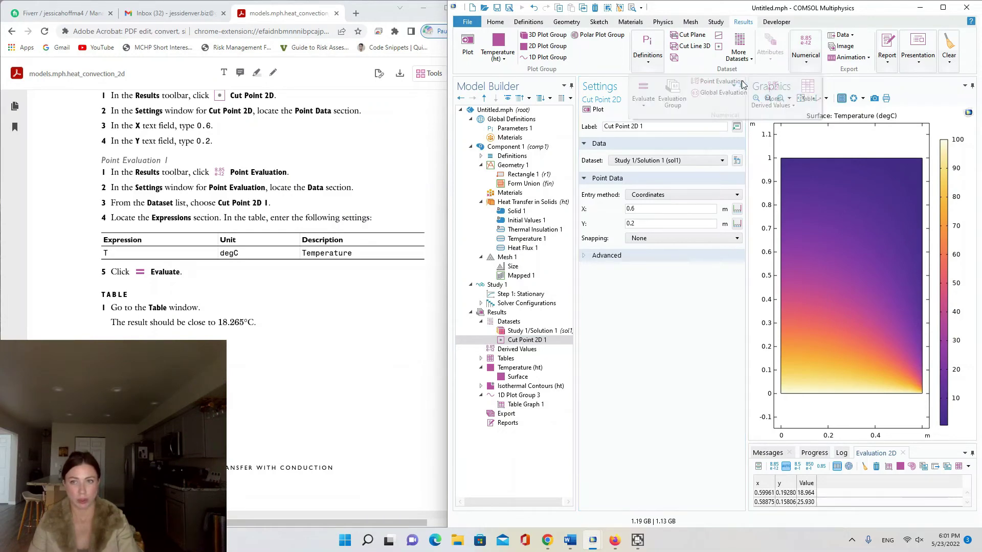
{"action": "left_click", "coordinate": [721, 81]}
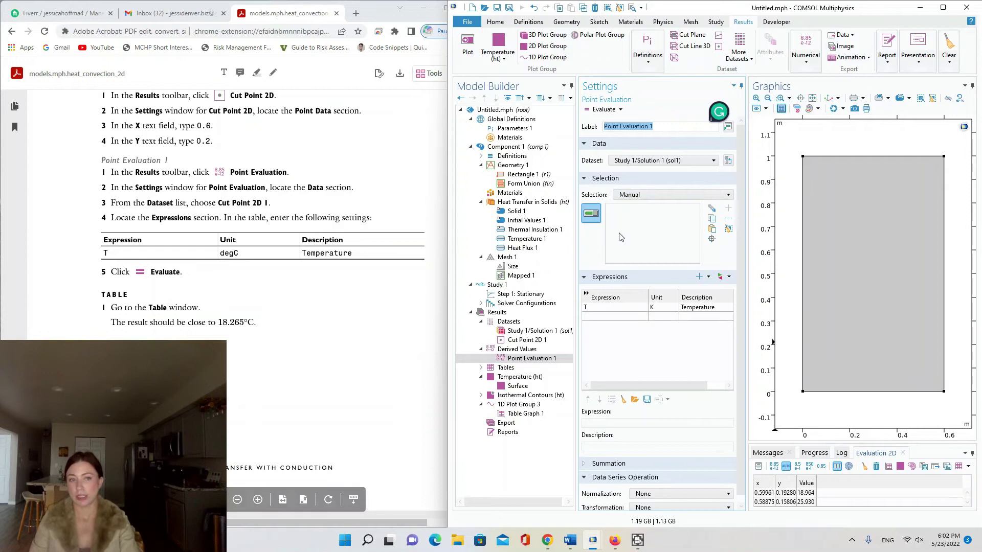
{"action": "left_click", "coordinate": [636, 161]}
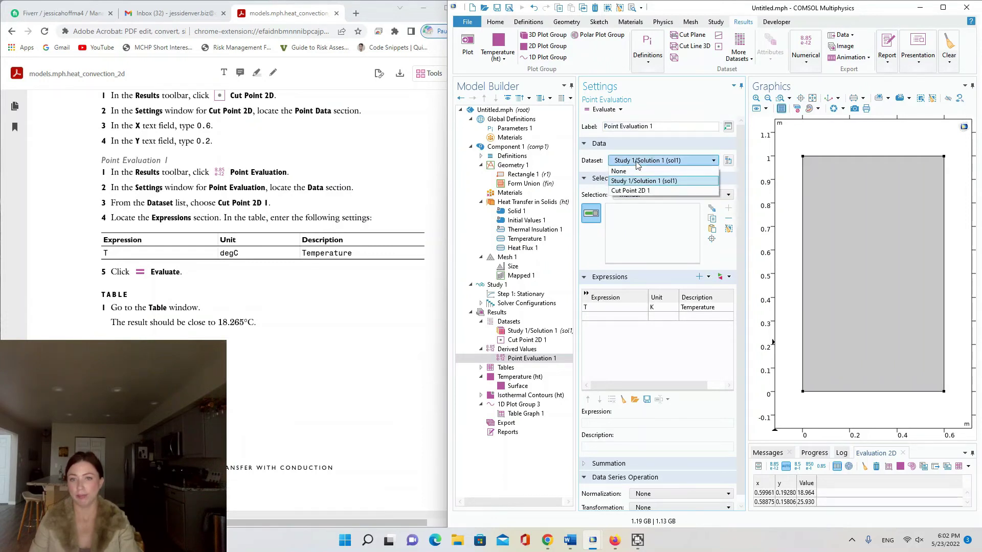
{"action": "left_click", "coordinate": [639, 192]}
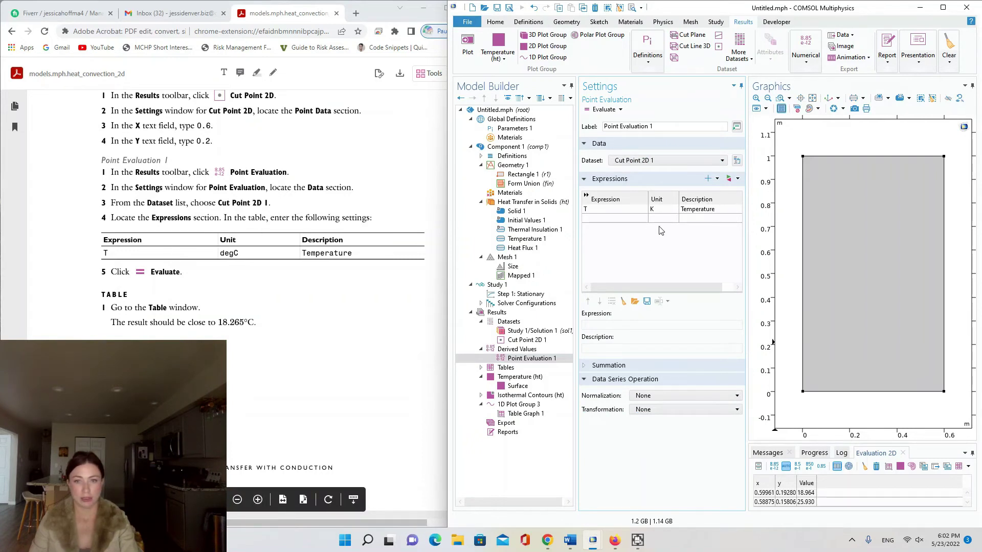
{"action": "left_click", "coordinate": [656, 209]}
{"action": "left_click", "coordinate": [656, 210]}
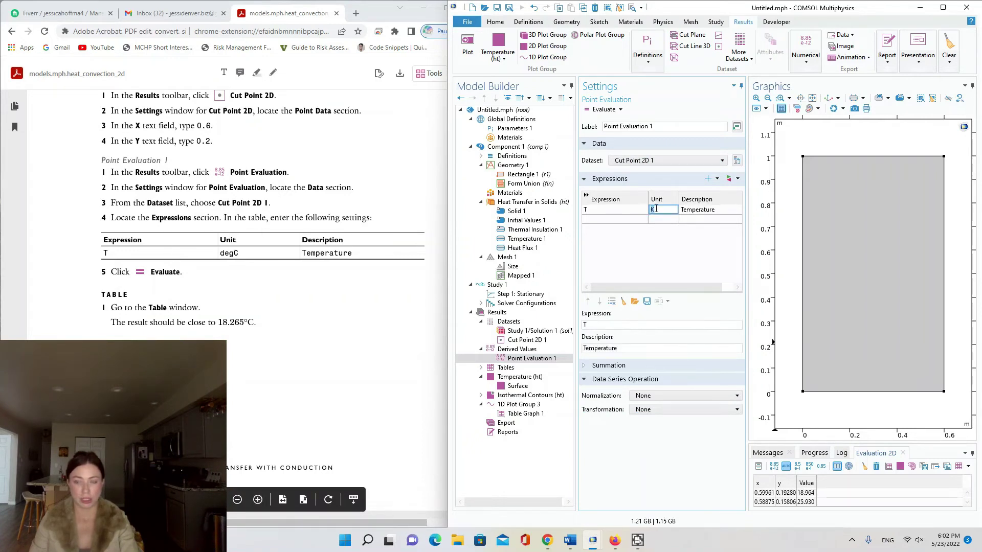
{"action": "type", "text": "degC"}
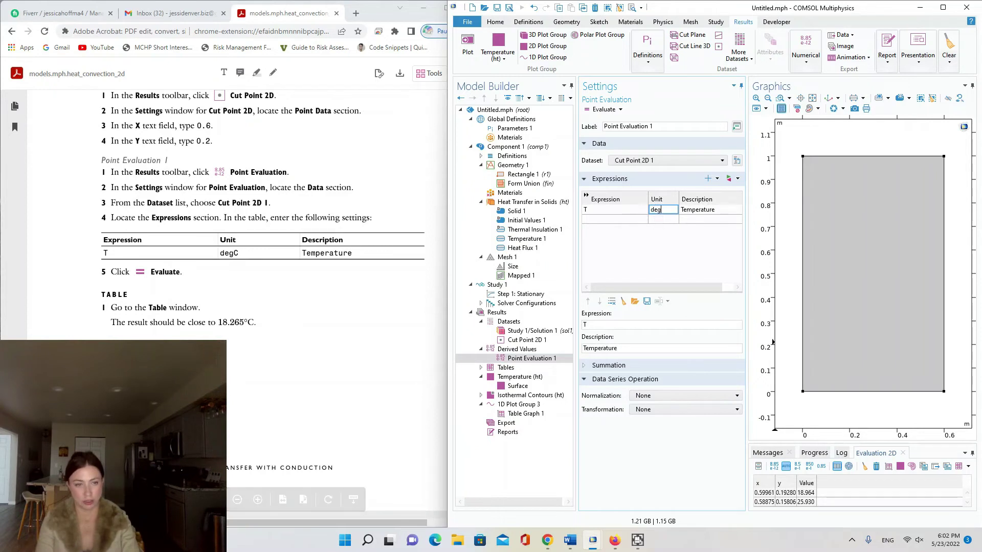
{"action": "left_click", "coordinate": [660, 249]}
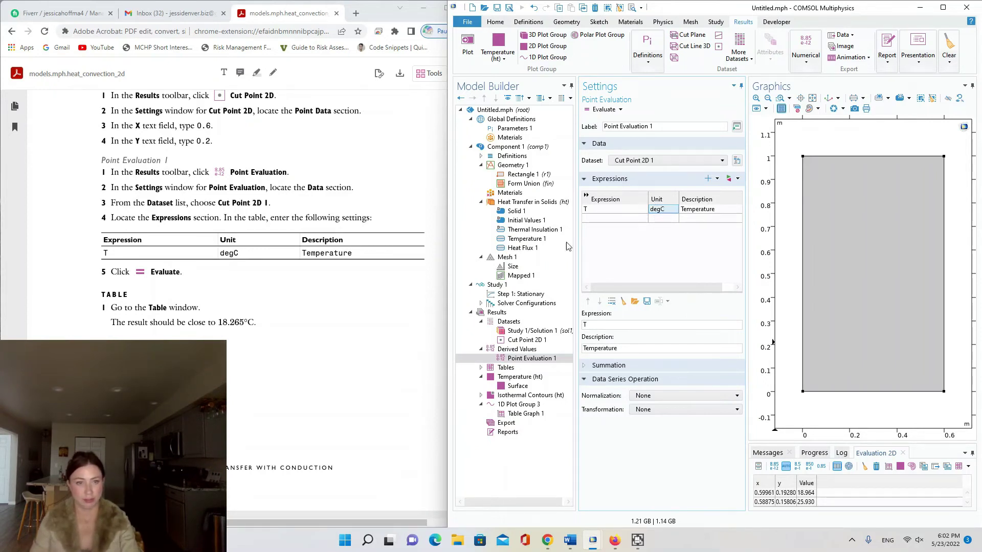
{"action": "left_click", "coordinate": [604, 109]}
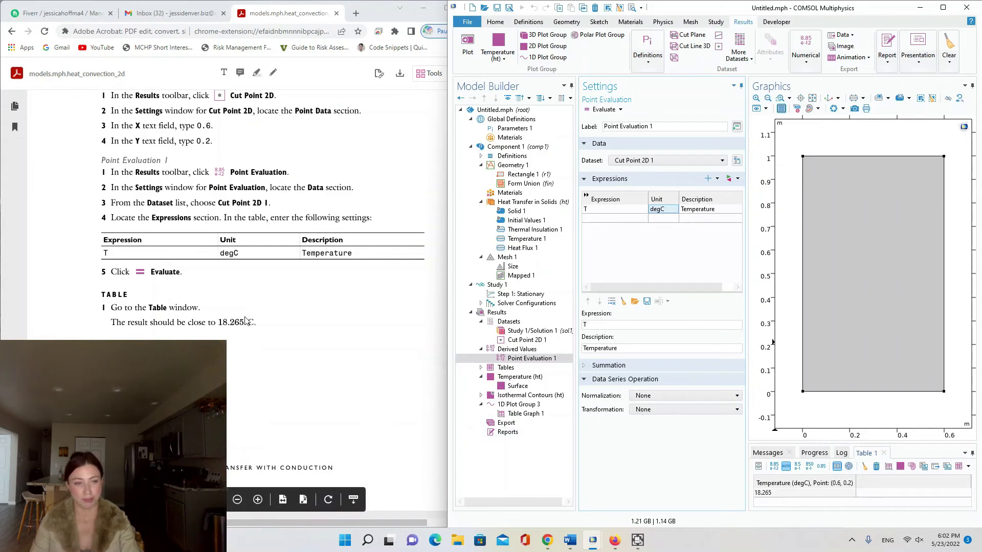
{"action": "left_click", "coordinate": [357, 415]}
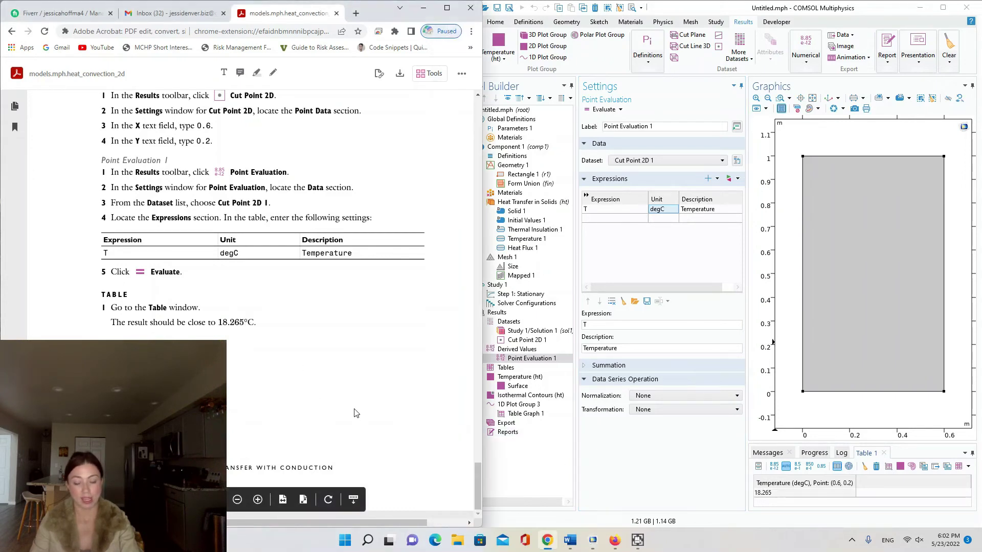
{"action": "left_click", "coordinate": [928, 473]}
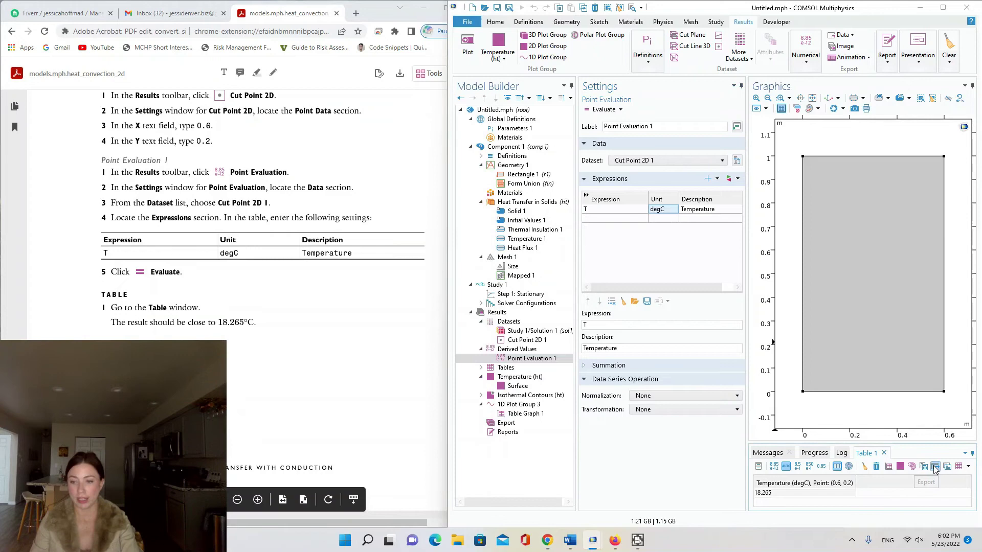
{"action": "left_click", "coordinate": [934, 467]}
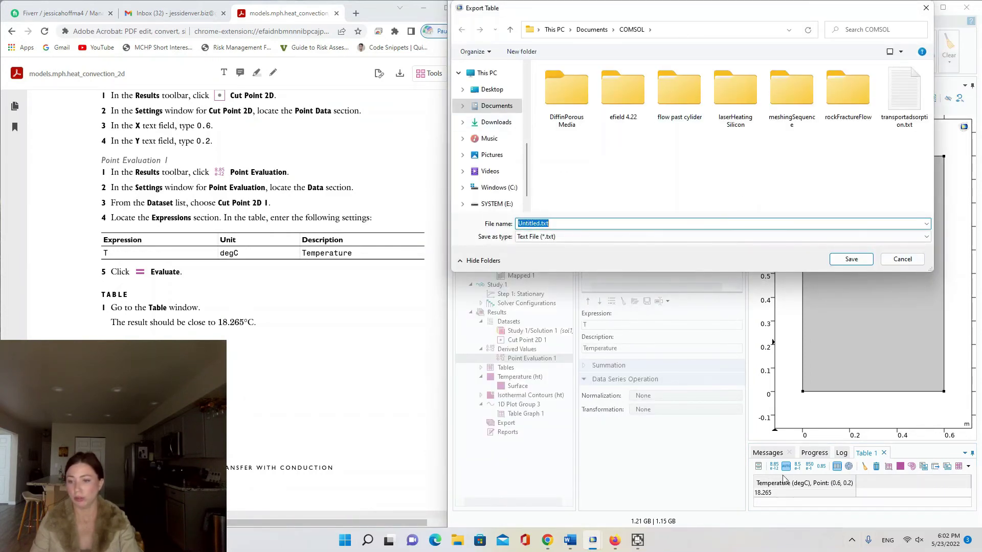
{"action": "left_click", "coordinate": [901, 258]}
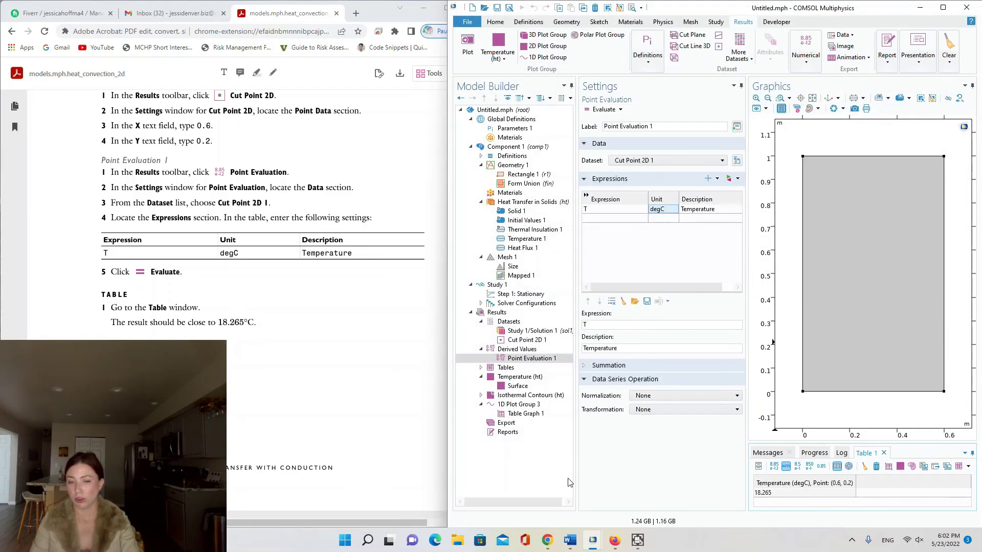
{"action": "left_click", "coordinate": [747, 57]}
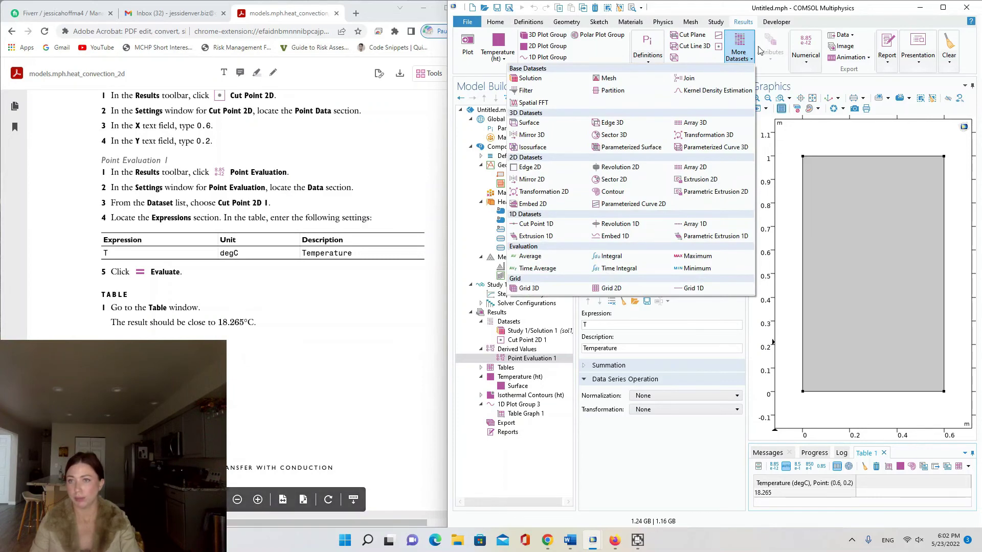
- Add a Data export of the solution with plain text as the file type
{"action": "left_click", "coordinate": [851, 35]}
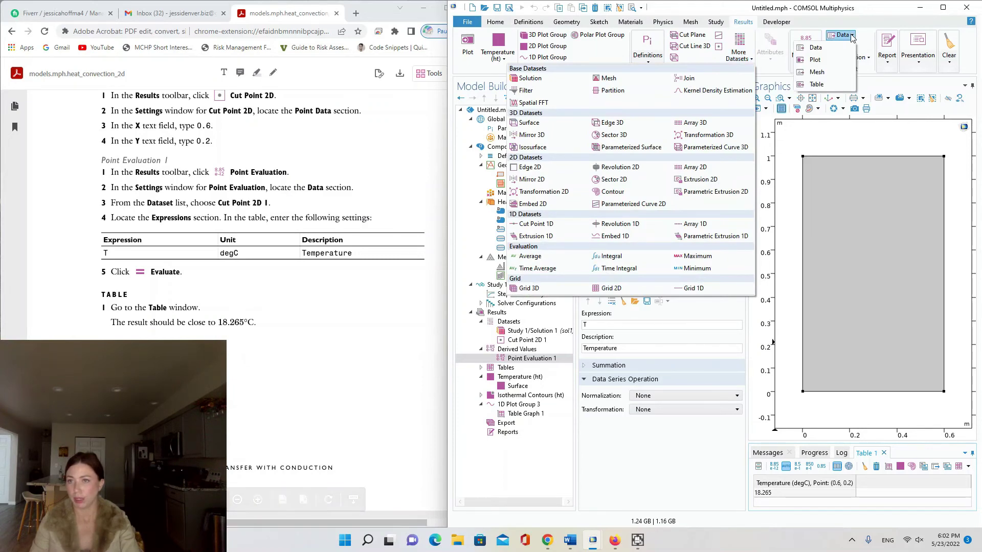
{"action": "left_click", "coordinate": [814, 48]}
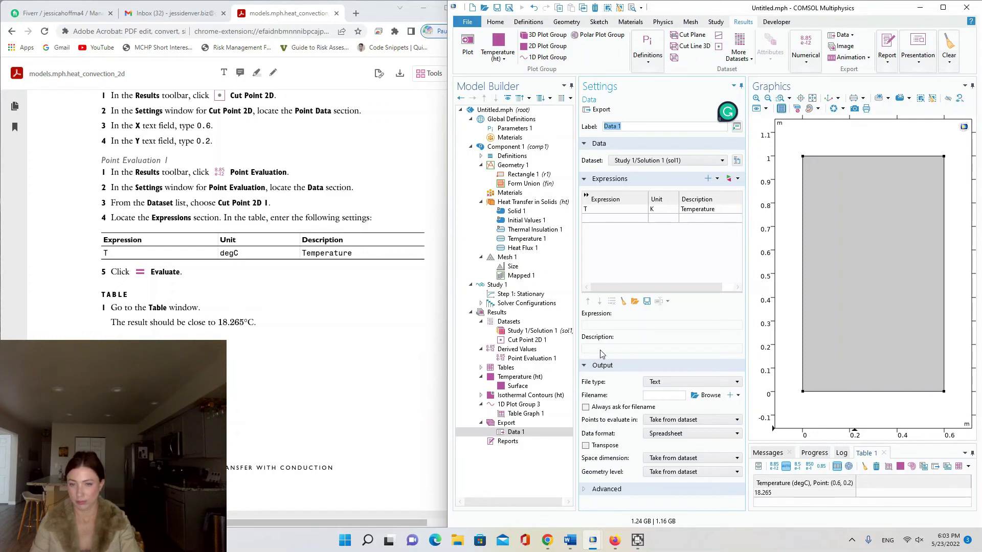
{"action": "left_click", "coordinate": [676, 382]}
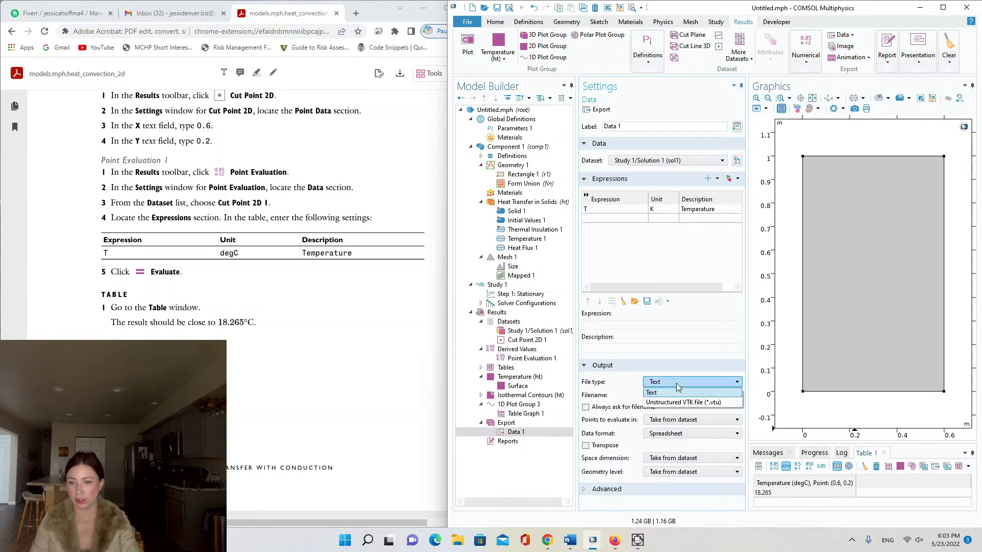
{"action": "left_click", "coordinate": [676, 383]}
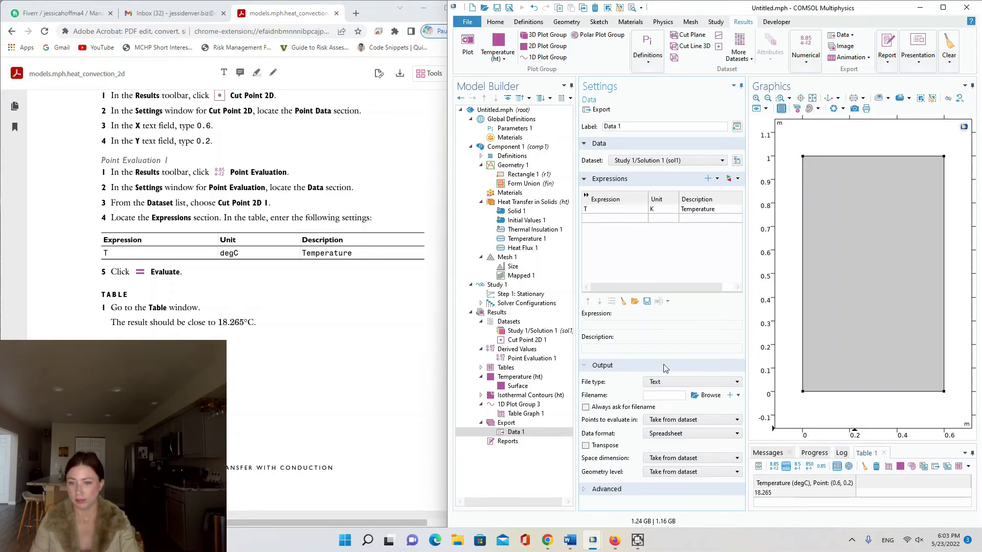
- Name the export file SS2DHeatXferwConduction and export the temperature data to it
{"action": "left_click", "coordinate": [705, 396]}
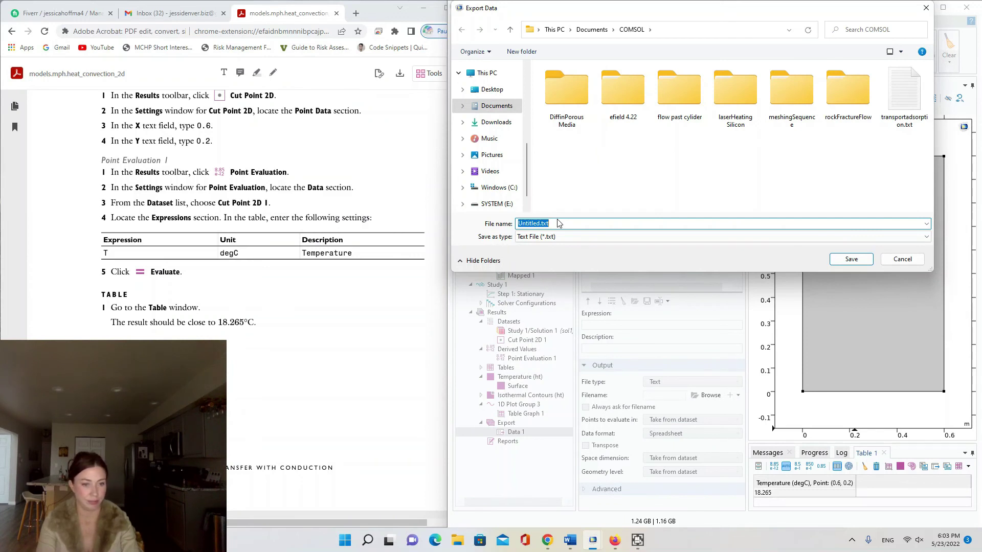
{"action": "type", "text": "SS2Dheat"}
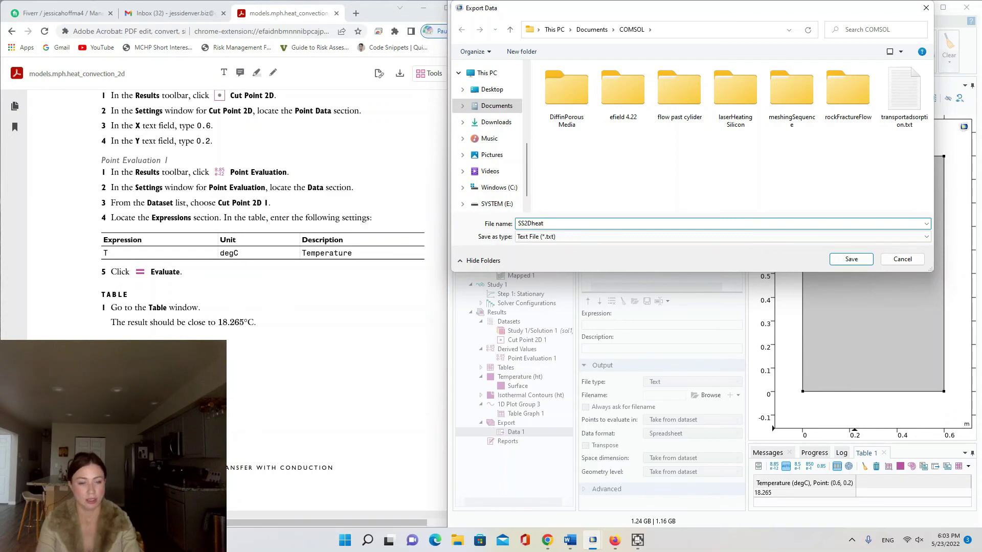
{"action": "type", "text": "transfer"}
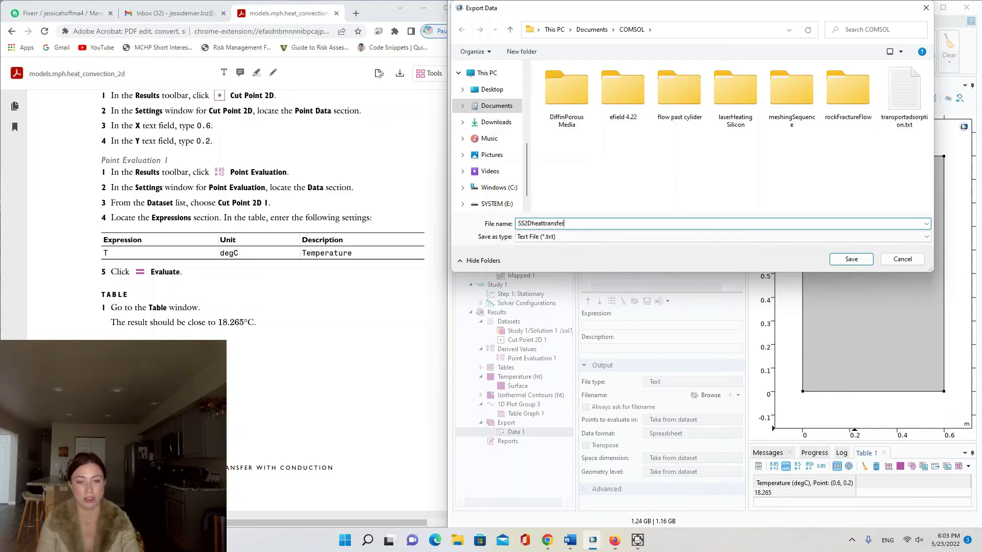
{"action": "key", "text": "BackSpace"}
{"action": "key", "text": "BackSpace"}
{"action": "key", "text": "BackSpace"}
{"action": "key", "text": "BackSpace"}
{"action": "key", "text": "BackSpace"}
{"action": "key", "text": "BackSpace"}
{"action": "key", "text": "BackSpace"}
{"action": "key", "text": "BackSpace"}
{"action": "key", "text": "BackSpace"}
{"action": "key", "text": "BackSpace"}
{"action": "key", "text": "BackSpace"}
{"action": "key", "text": "BackSpace"}
{"action": "type", "text": "Heatxfe"}
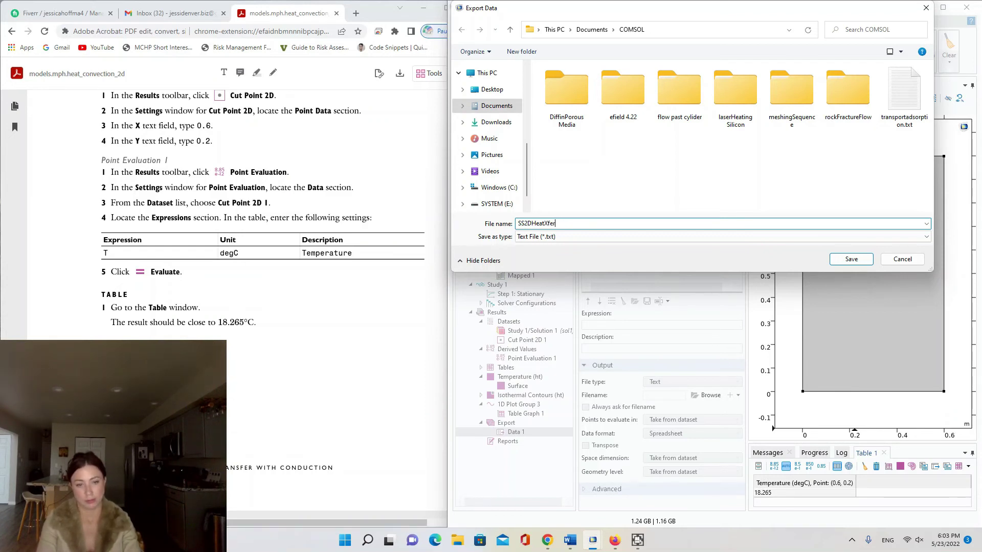
{"action": "type", "text": "rwConduction"}
{"action": "key", "text": "Return"}
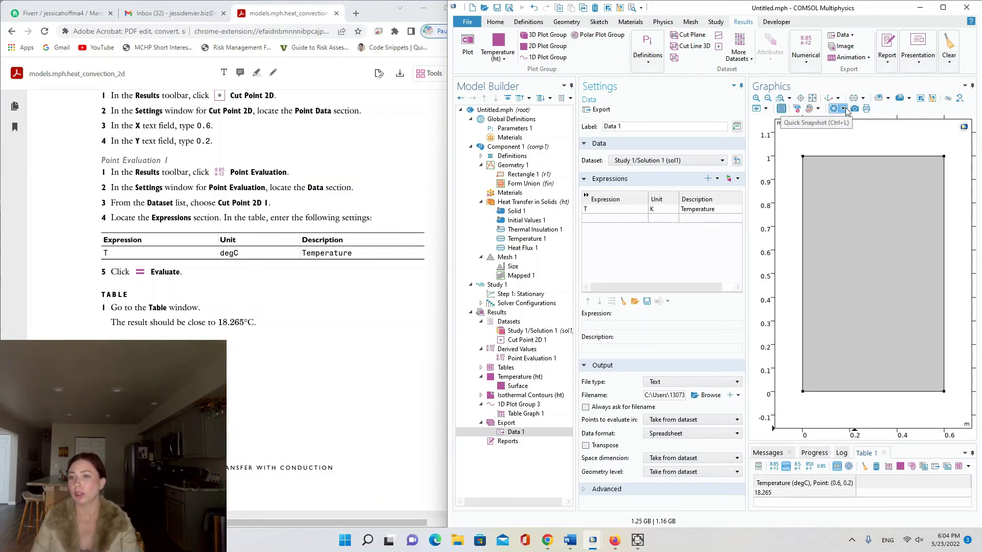
{"action": "left_click", "coordinate": [588, 110]}
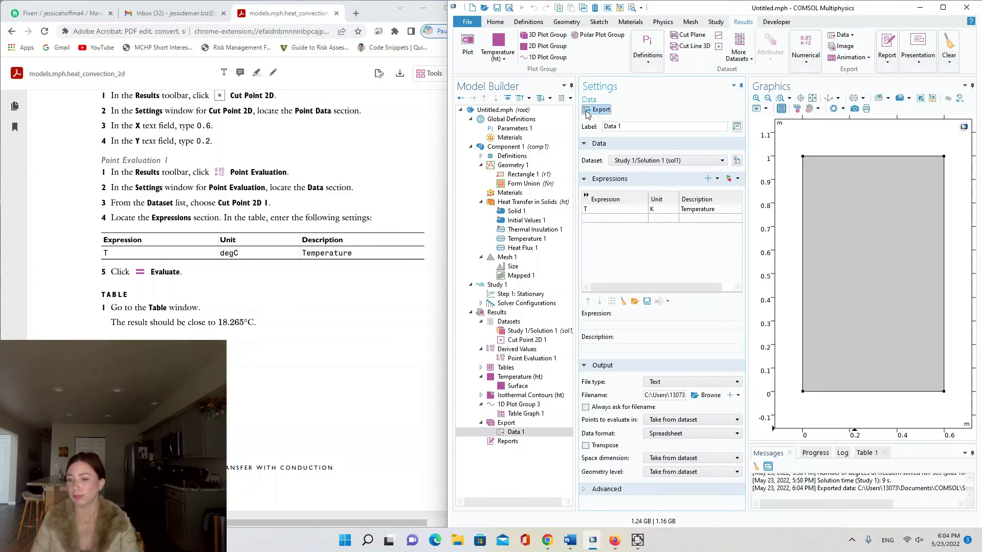
- Open SS2DHeatXferwConduction.txt from File Explorer in Notepad and scroll through its contents
{"action": "left_click", "coordinate": [461, 541]}
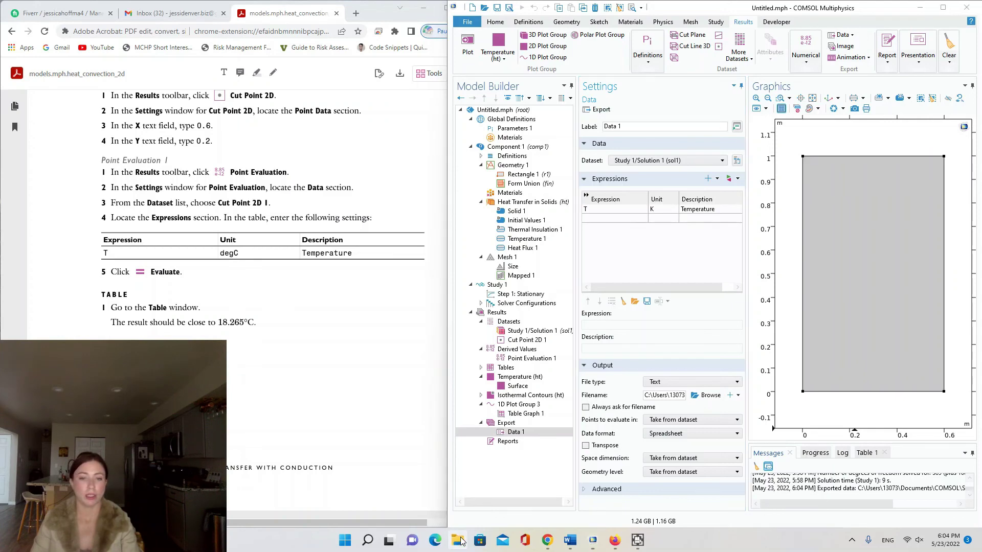
{"action": "double_click", "coordinate": [873, 225]}
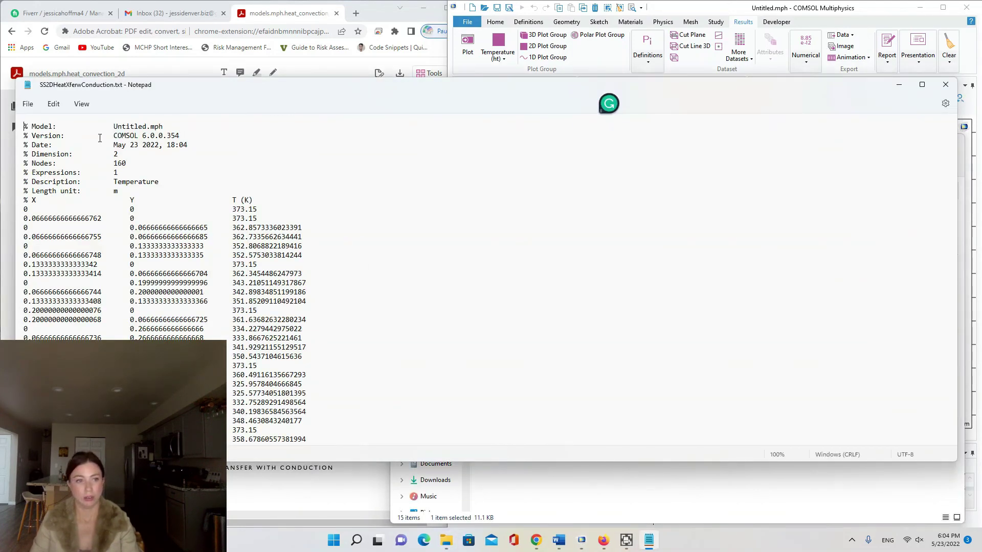
{"action": "left_click_drag", "start_coordinate": [325, 461], "coordinate": [324, 532]}
{"action": "scroll", "coordinate": [323, 441], "scroll_direction": "down", "scroll_amount": 2}
{"action": "scroll", "coordinate": [323, 441], "scroll_direction": "down", "scroll_amount": 4}
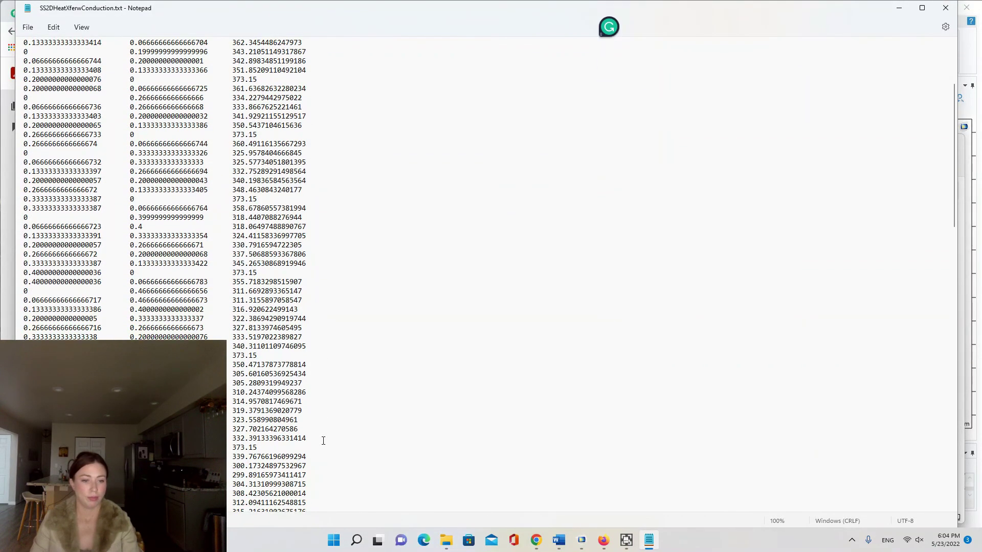
{"action": "scroll", "coordinate": [323, 441], "scroll_direction": "up", "scroll_amount": 5}
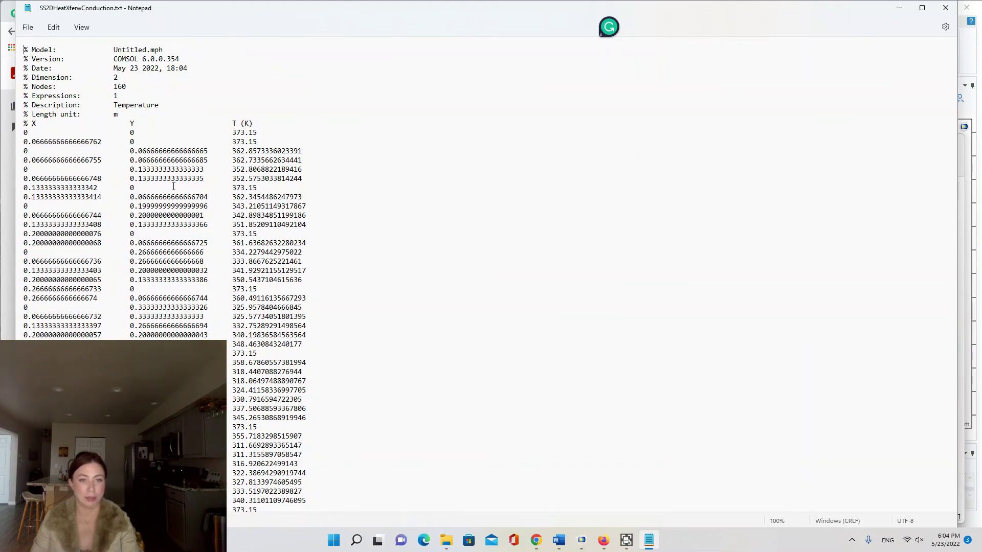
- Resize and maximize the Notepad window to read the X, Y and T (K) values
{"action": "left_click_drag", "start_coordinate": [852, 9], "coordinate": [862, 71]}
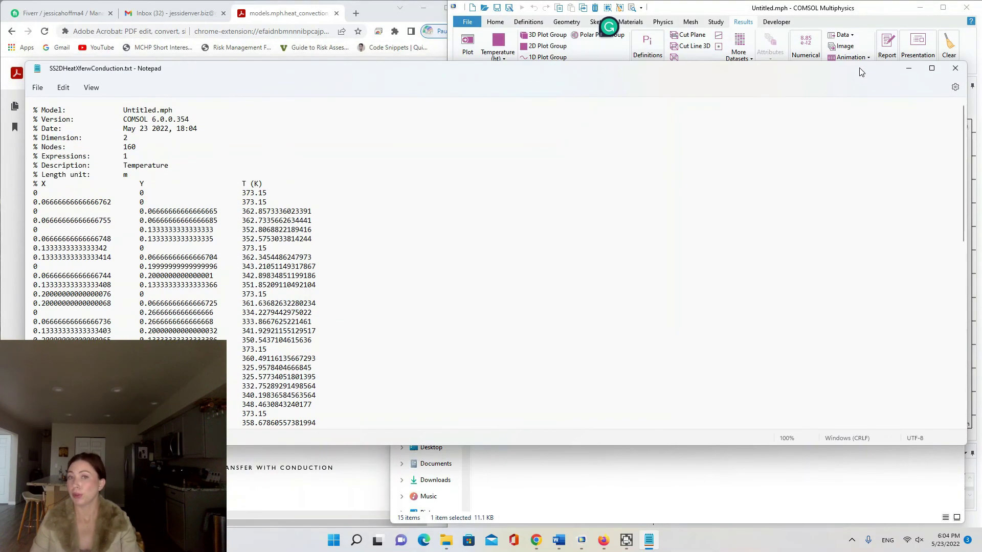
{"action": "left_click", "coordinate": [931, 68]}
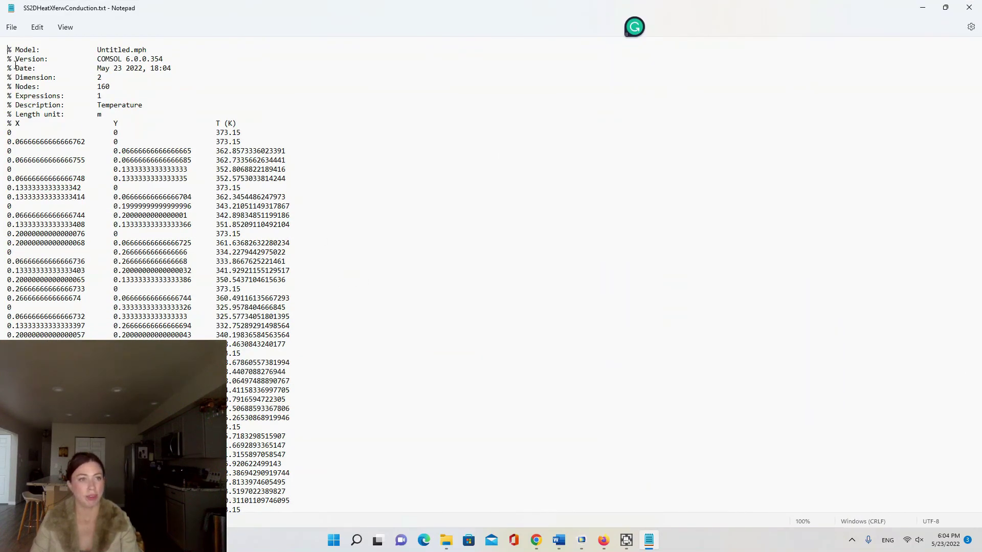
{"action": "left_click_drag", "start_coordinate": [406, 11], "coordinate": [408, 60]}
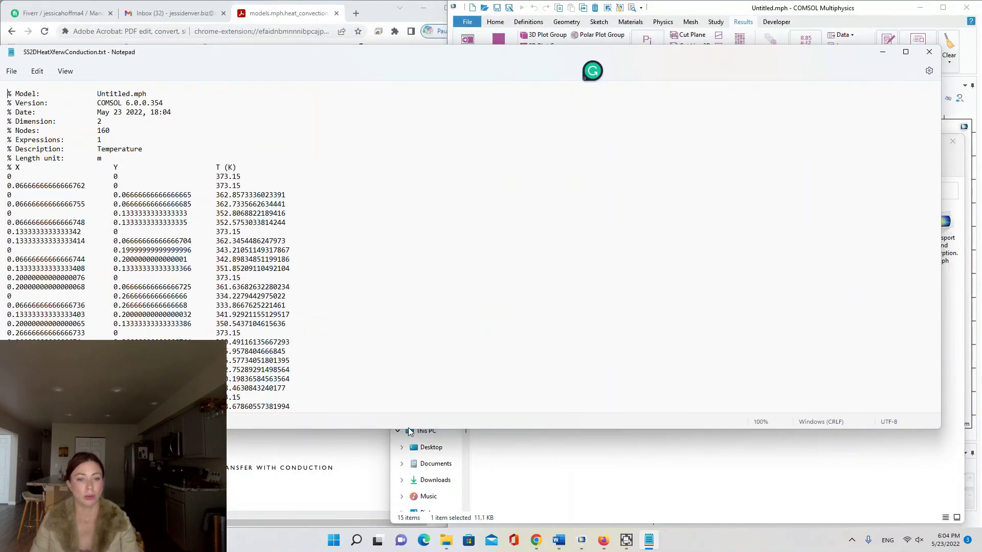
{"action": "left_click_drag", "start_coordinate": [409, 427], "coordinate": [407, 549]}
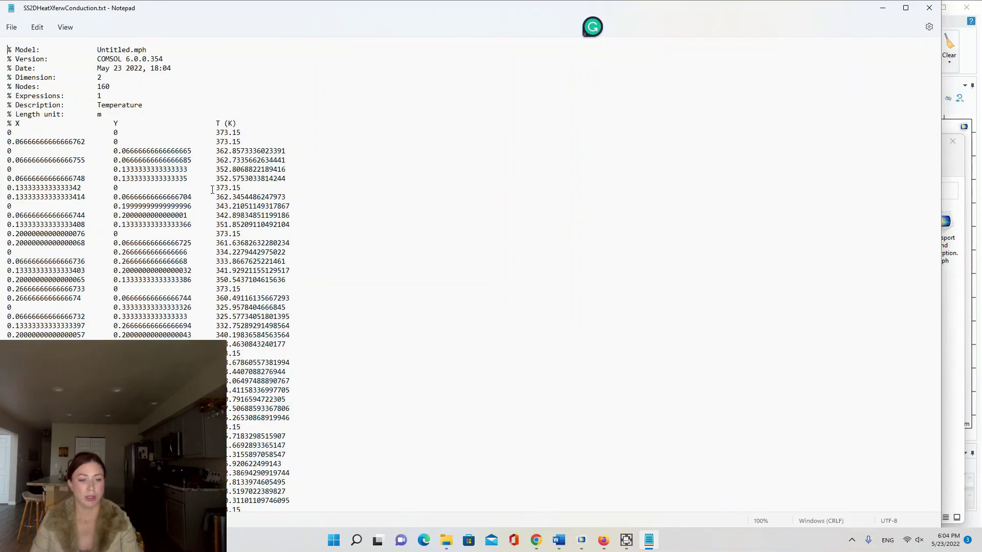
- Move Notepad aside and show the degC temperature surface plot in COMSOL
{"action": "left_click_drag", "start_coordinate": [850, 10], "coordinate": [891, 376]}
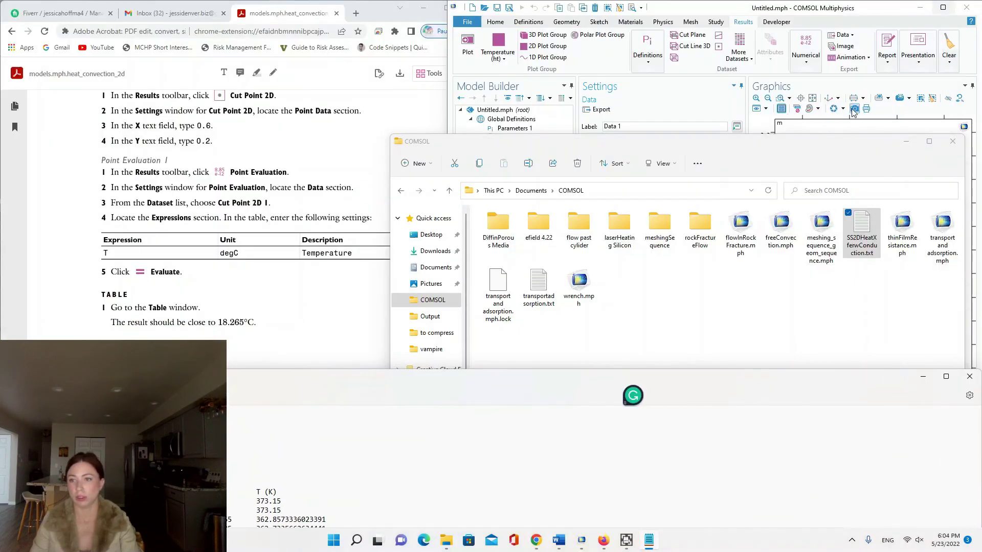
{"action": "left_click", "coordinate": [908, 138]}
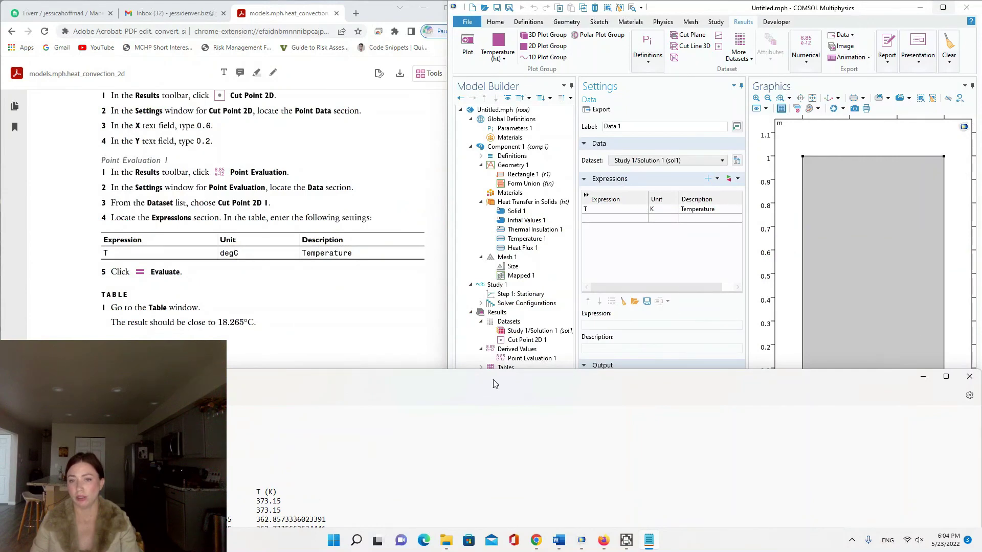
{"action": "left_click", "coordinate": [527, 339]}
{"action": "left_click", "coordinate": [520, 377]}
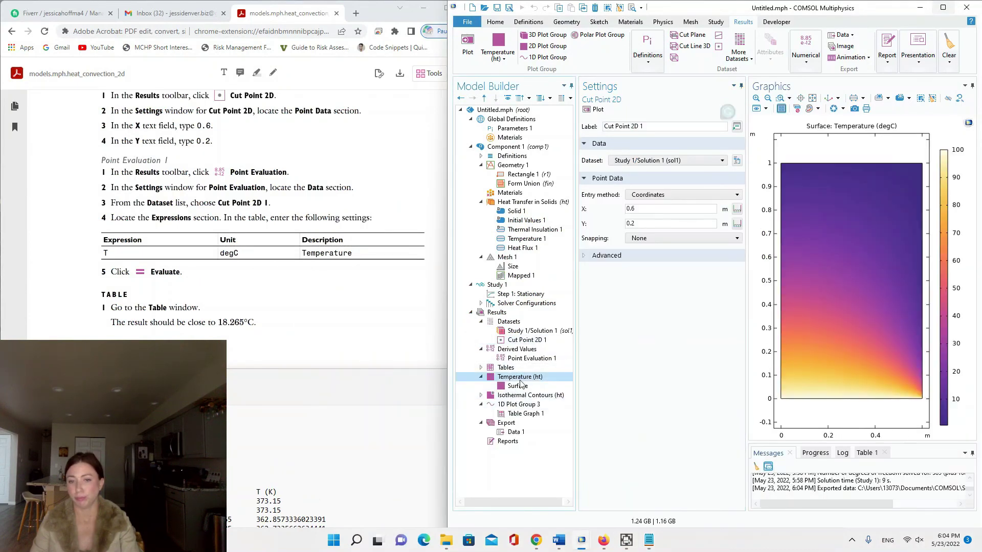
- Scroll through the exported text file, select all its text, deselect, and close Notepad
{"action": "left_click_drag", "start_coordinate": [384, 377], "coordinate": [388, 64]}
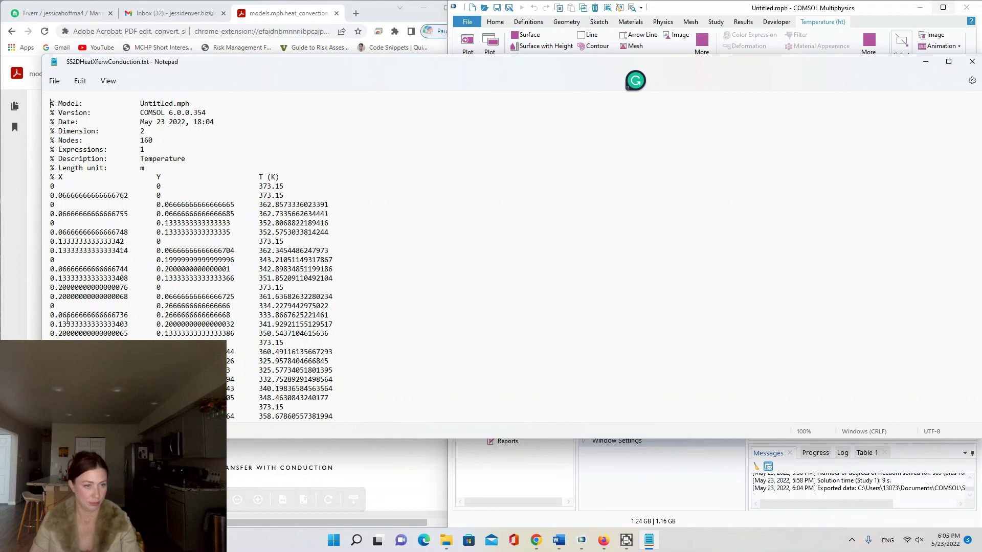
{"action": "scroll", "coordinate": [256, 256], "scroll_direction": "down", "scroll_amount": 15}
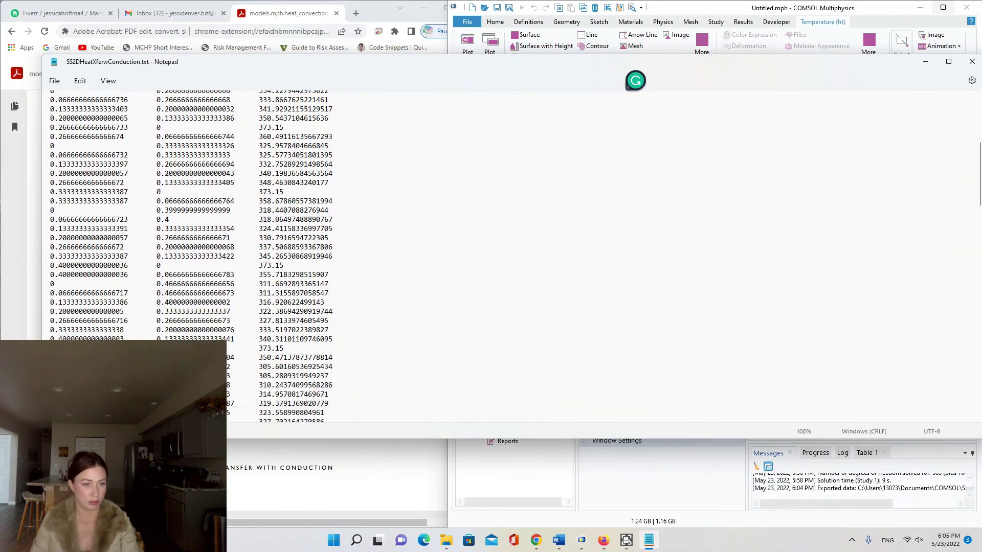
{"action": "scroll", "coordinate": [256, 255], "scroll_direction": "down", "scroll_amount": 20}
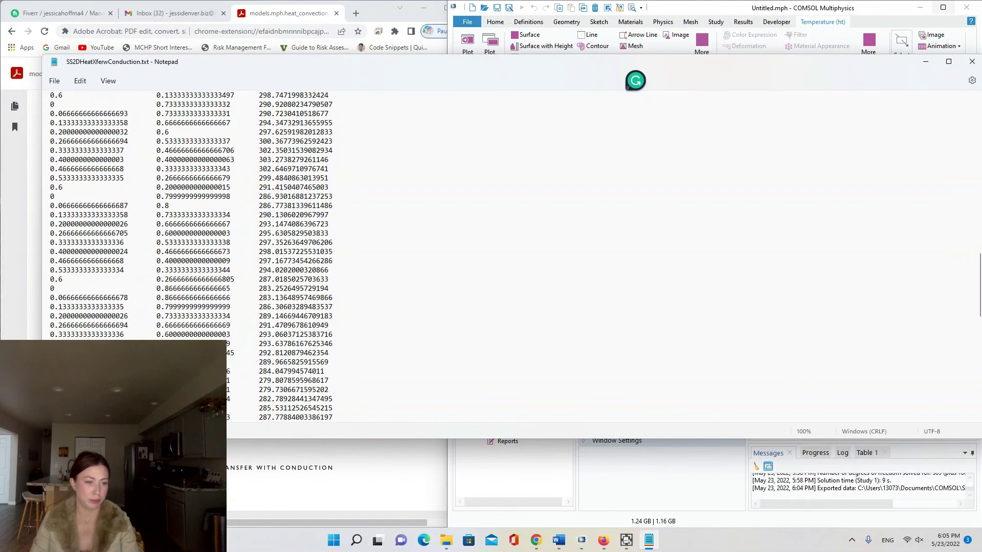
{"action": "scroll", "coordinate": [193, 252], "scroll_direction": "down", "scroll_amount": 5}
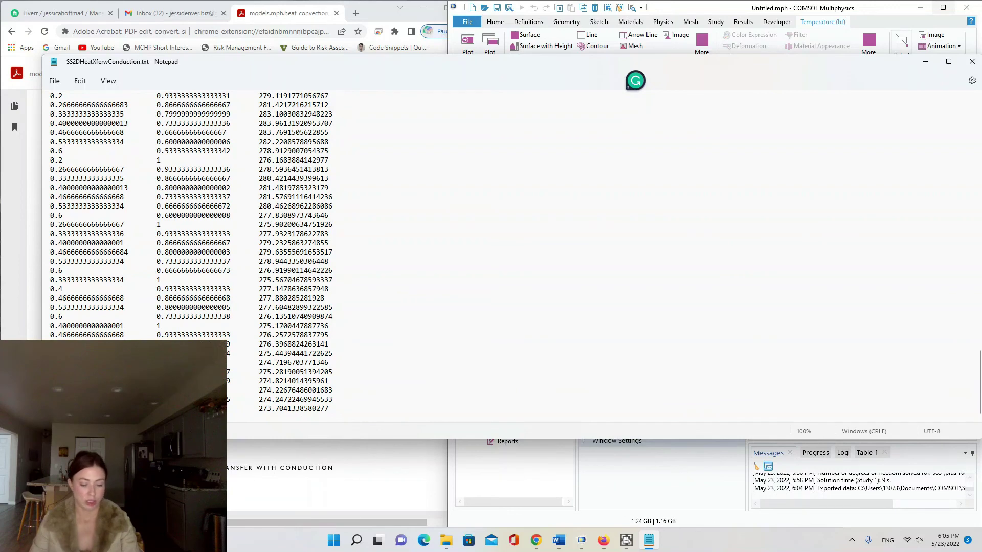
{"action": "key", "text": "ctrl+a"}
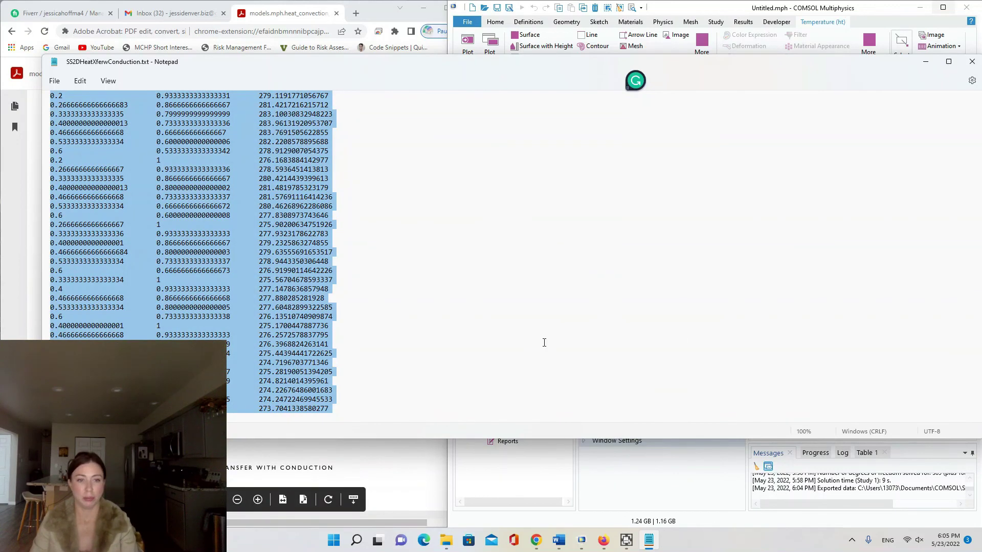
{"action": "left_click_drag", "start_coordinate": [839, 64], "coordinate": [828, 92]}
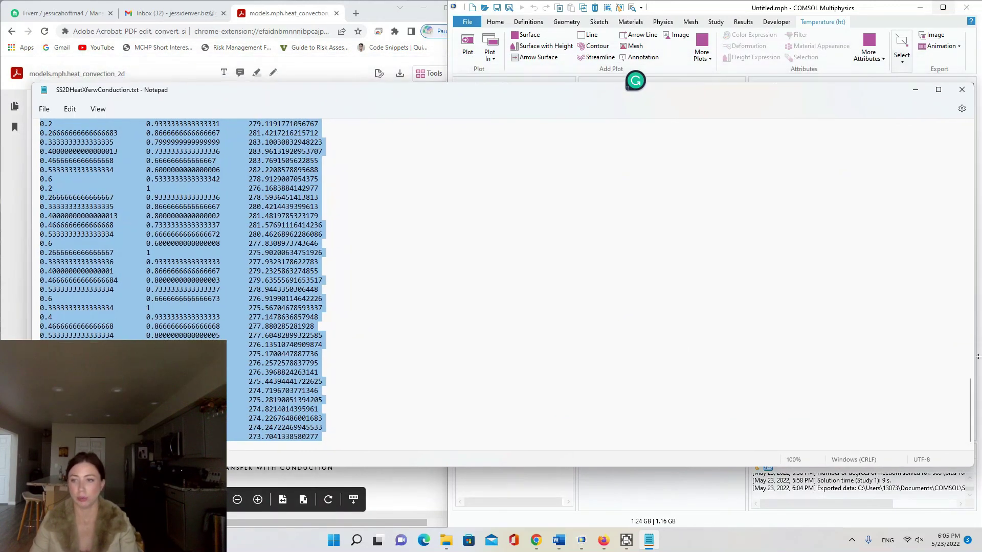
{"action": "left_click_drag", "start_coordinate": [970, 412], "coordinate": [970, 160]}
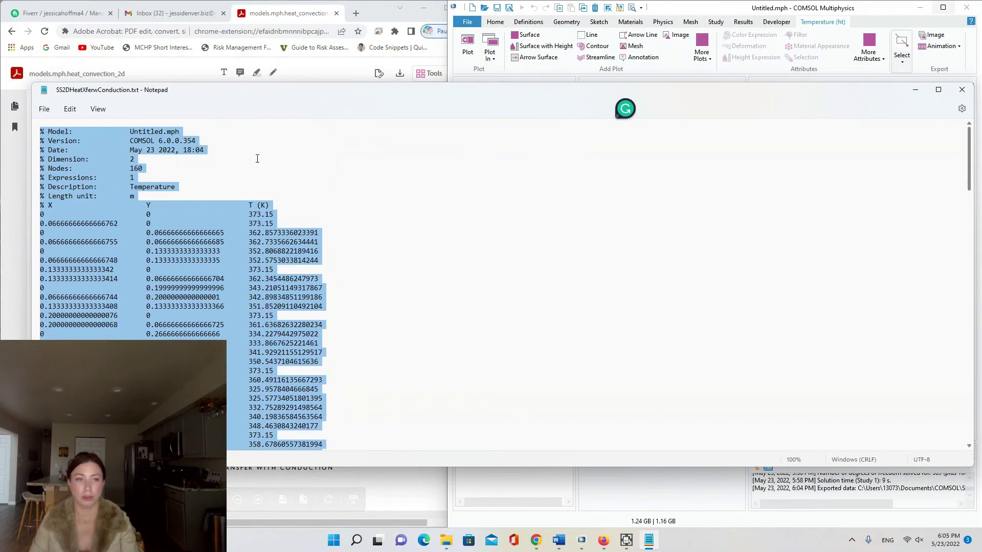
{"action": "left_click", "coordinate": [217, 160]}
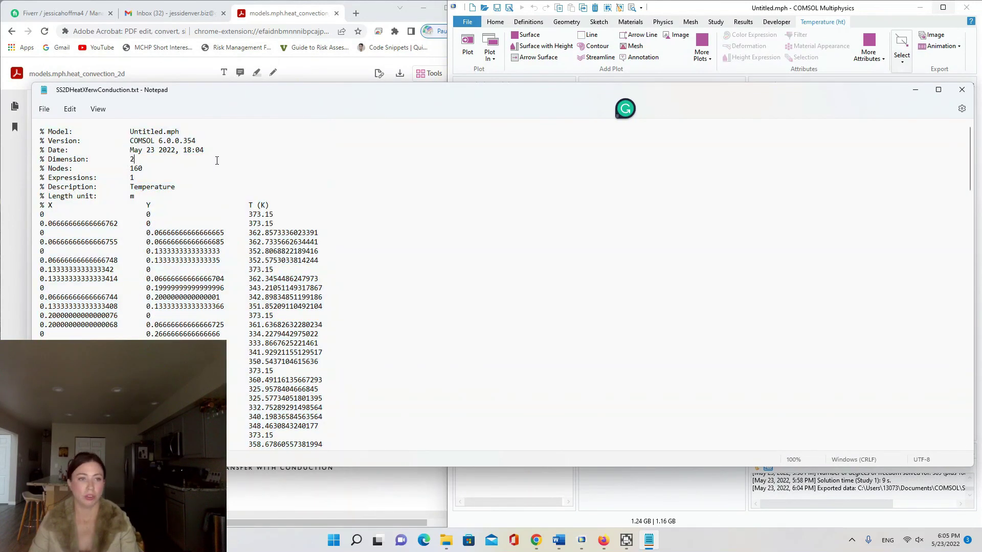
{"action": "left_click", "coordinate": [962, 90]}
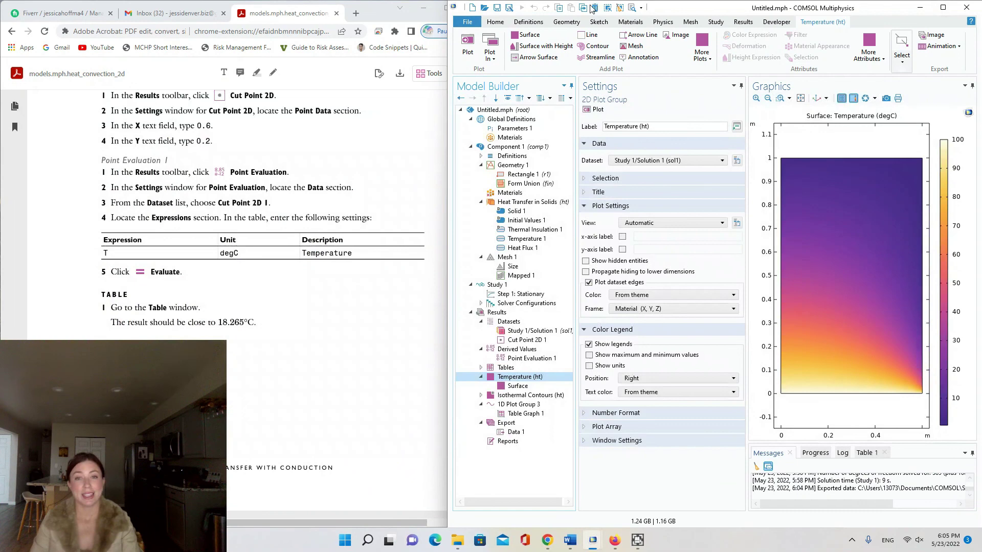
- Bring the tutorial PDF forward and return to its title and licence pages
{"action": "left_click", "coordinate": [378, 391]}
{"action": "left_click_drag", "start_coordinate": [479, 469], "coordinate": [479, 107]}
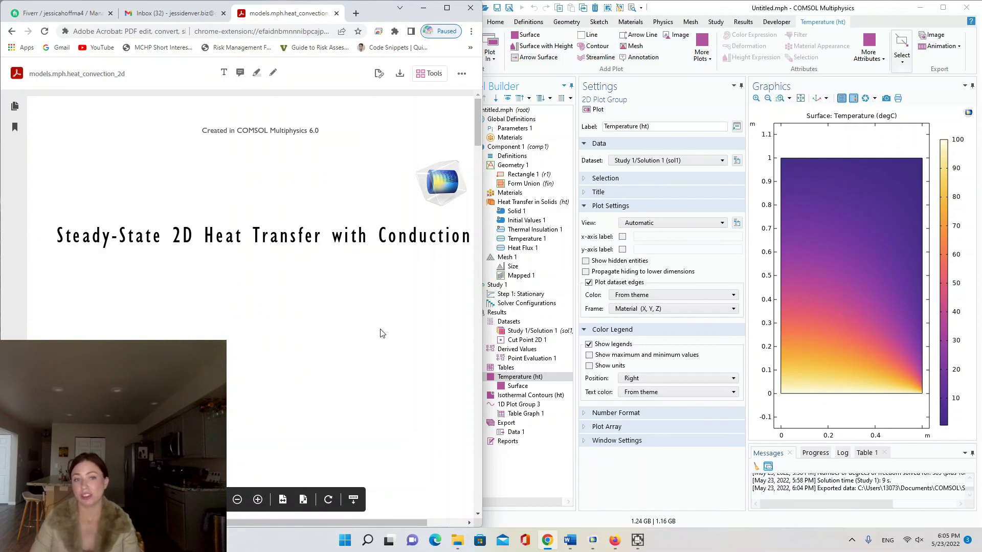
{"action": "scroll", "coordinate": [381, 333], "scroll_direction": "down", "scroll_amount": 5}
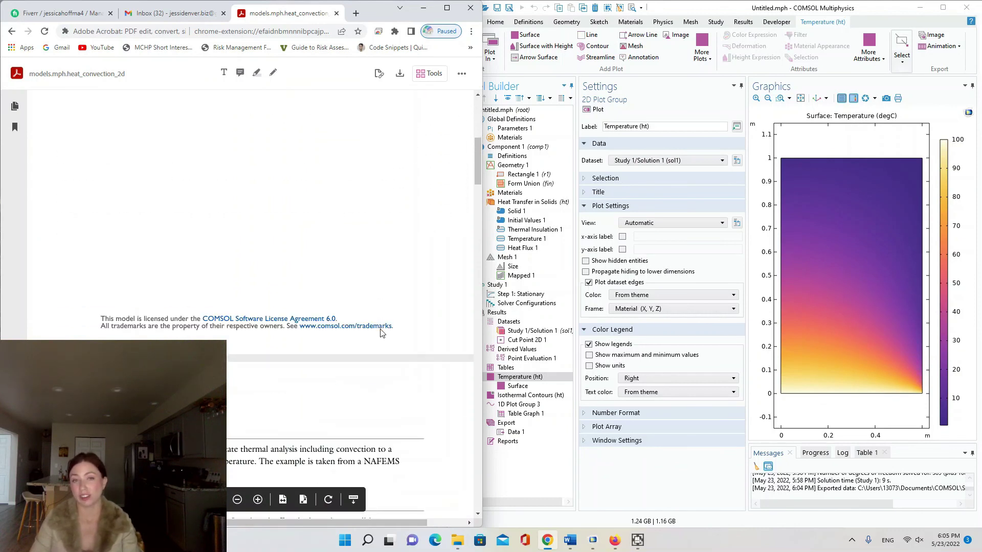